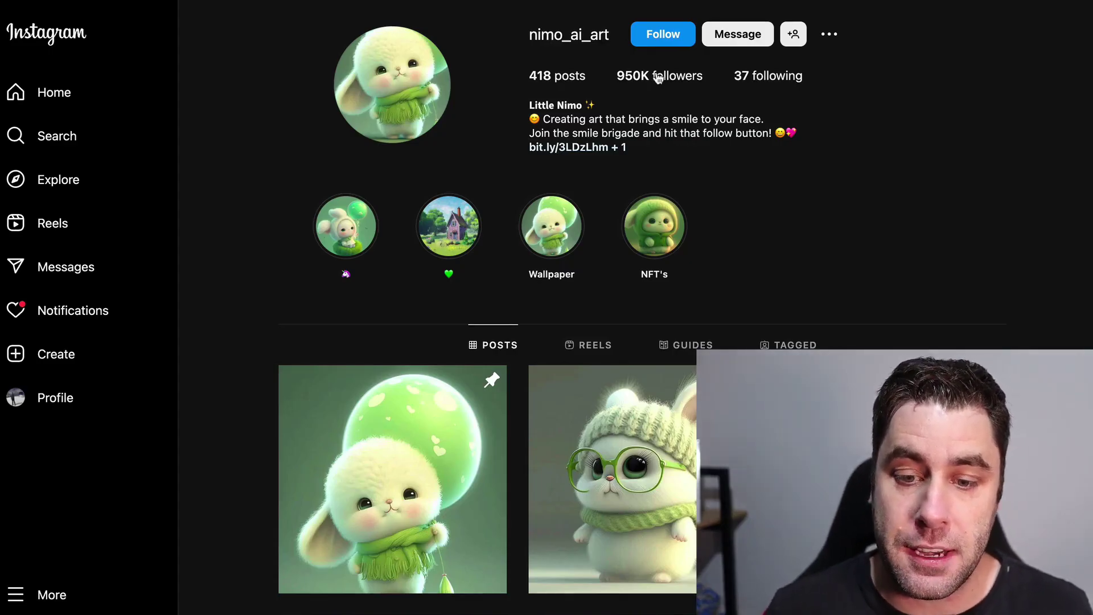
{"action": "scroll", "coordinate": [244, 174], "scroll_direction": "down", "scroll_amount": 6}
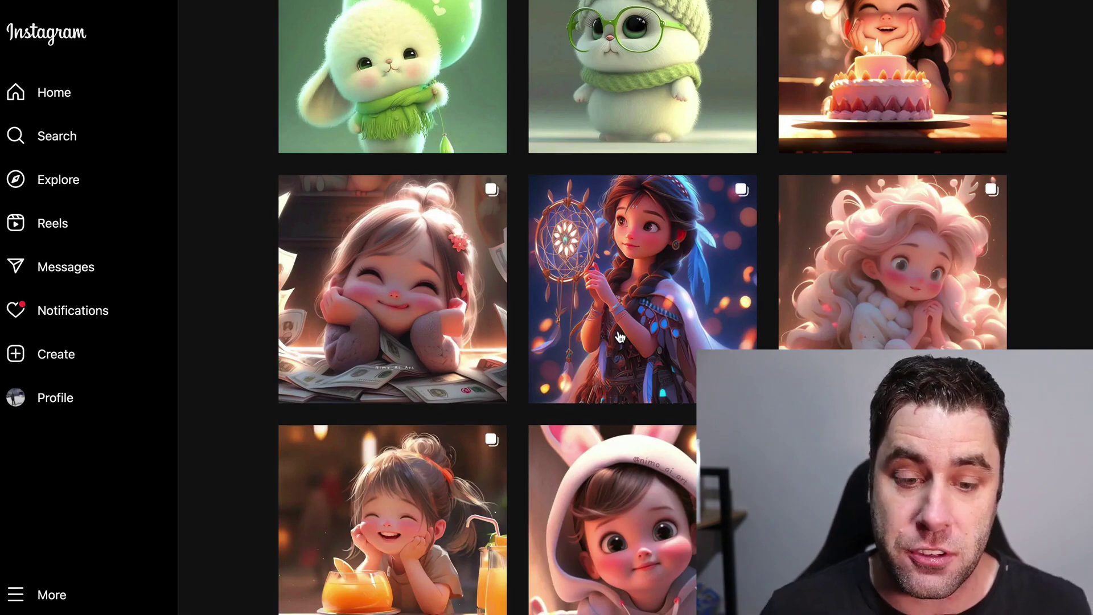
{"action": "left_click", "coordinate": [910, 223]}
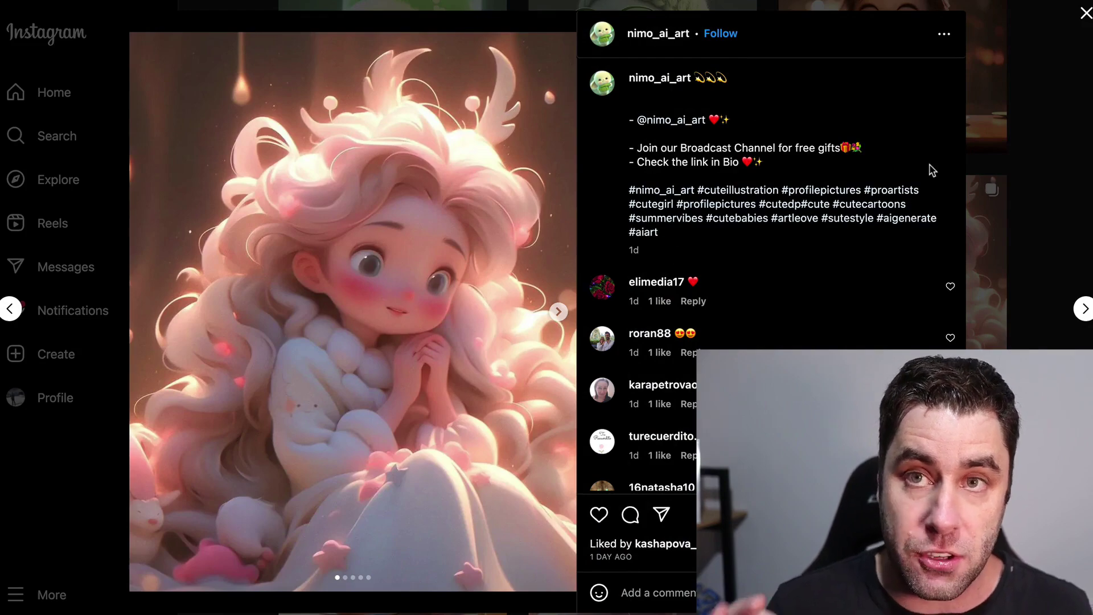
{"action": "left_click", "coordinate": [1039, 166]}
{"action": "scroll", "coordinate": [732, 244], "scroll_direction": "up", "scroll_amount": 8}
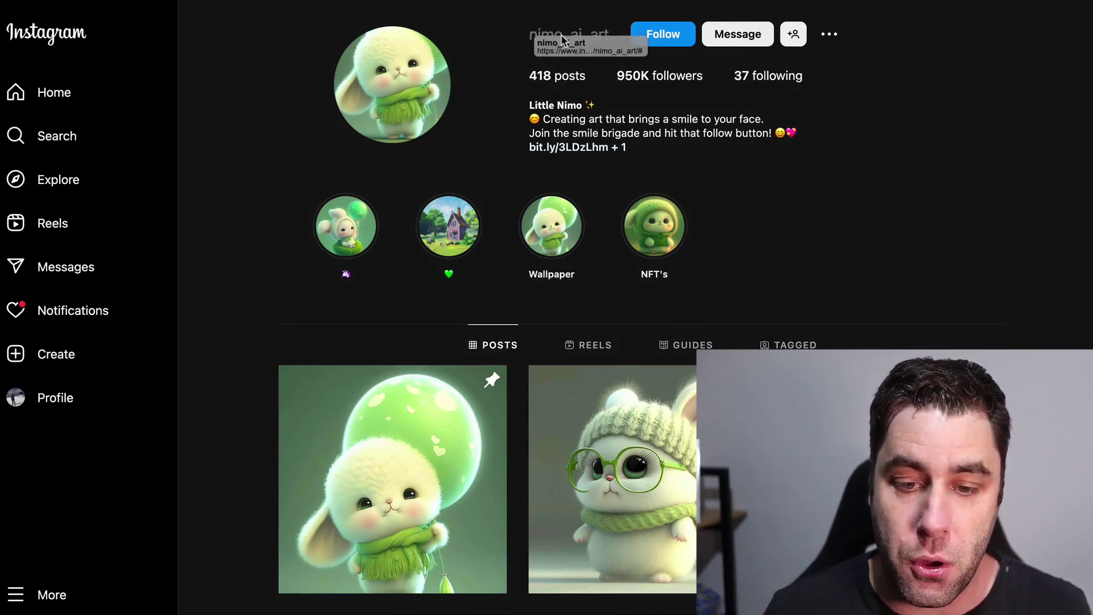
{"action": "scroll", "coordinate": [361, 152], "scroll_direction": "down", "scroll_amount": 15}
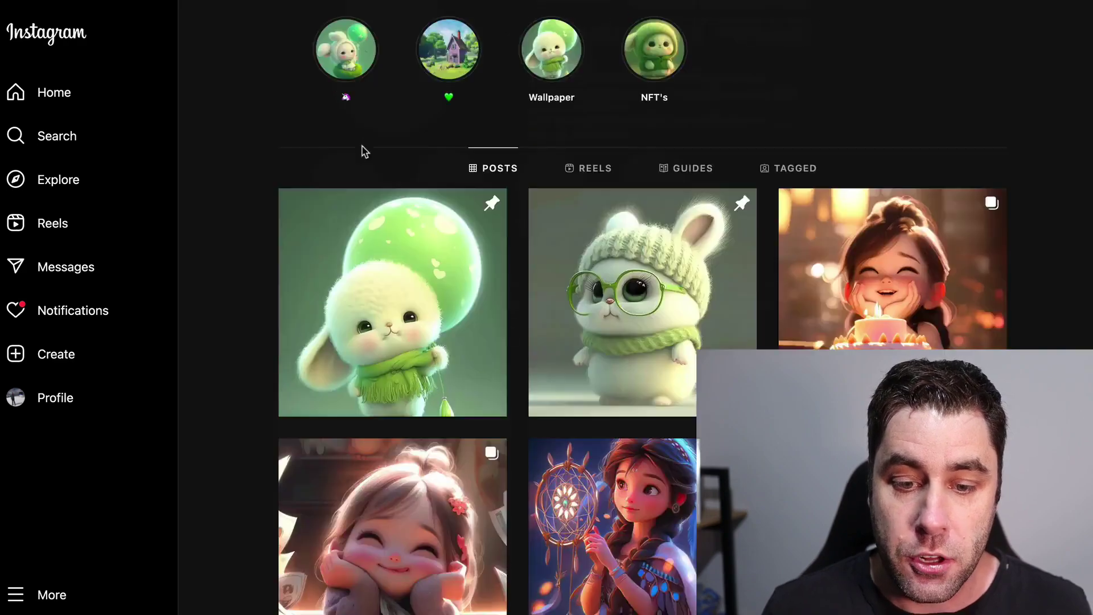
{"action": "scroll", "coordinate": [364, 152], "scroll_direction": "down", "scroll_amount": 12}
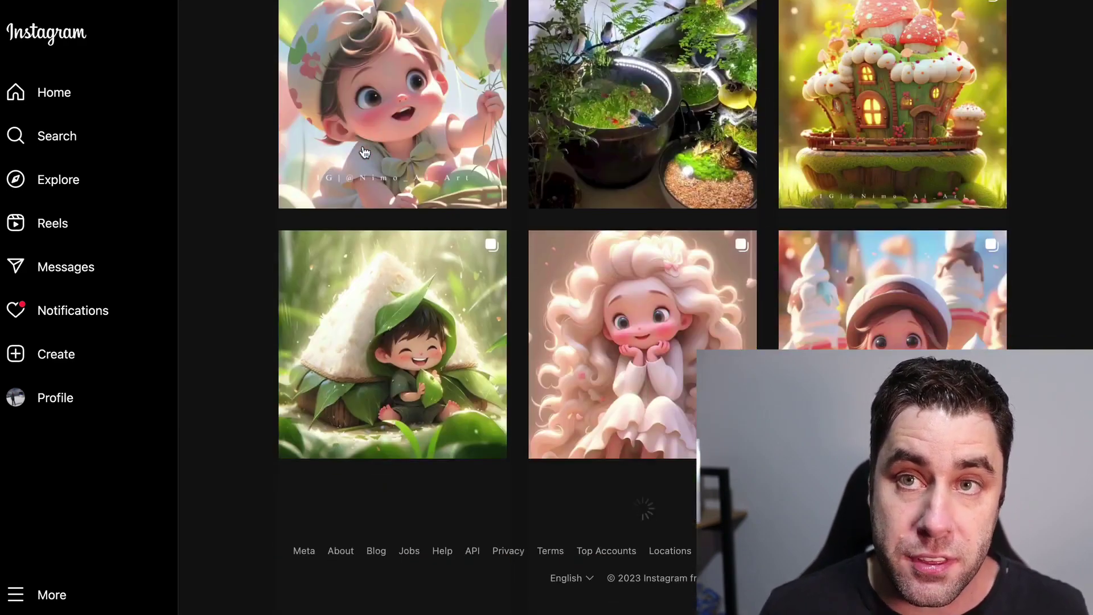
{"action": "scroll", "coordinate": [490, 222], "scroll_direction": "up", "scroll_amount": 20}
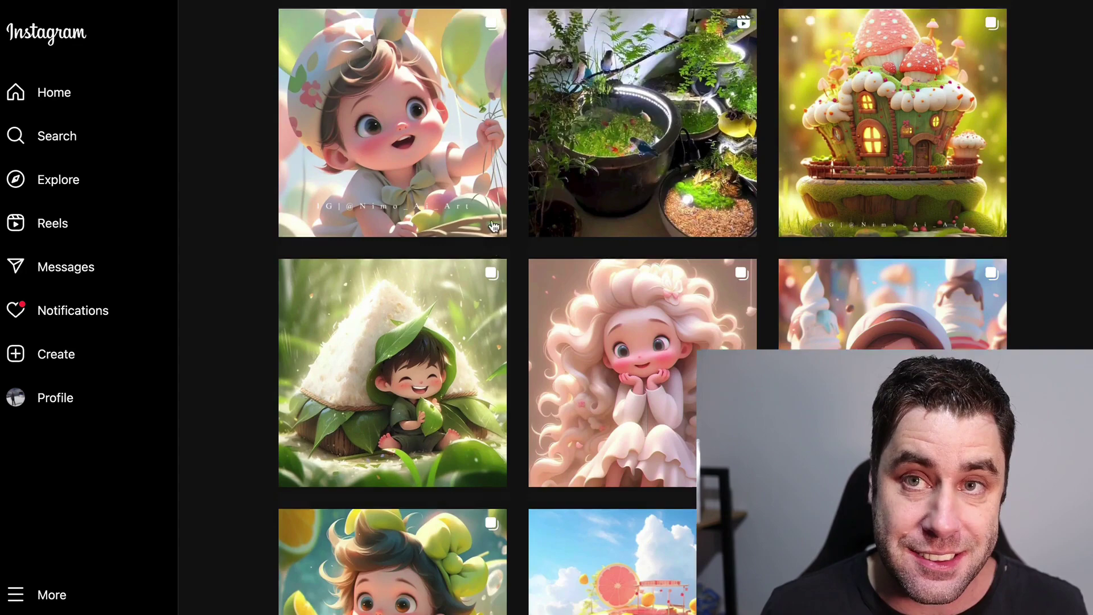
{"action": "scroll", "coordinate": [493, 226], "scroll_direction": "up", "scroll_amount": 3}
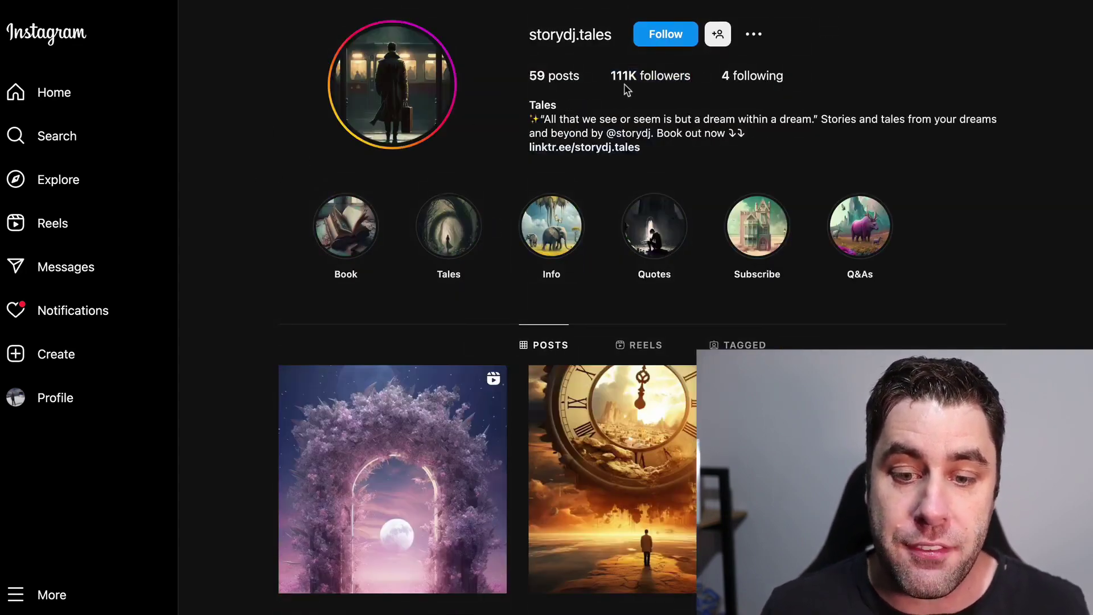
- Browse the storydj.tales reels grid, then open and pause the creature reel
{"action": "scroll", "coordinate": [647, 89], "scroll_direction": "down", "scroll_amount": 20}
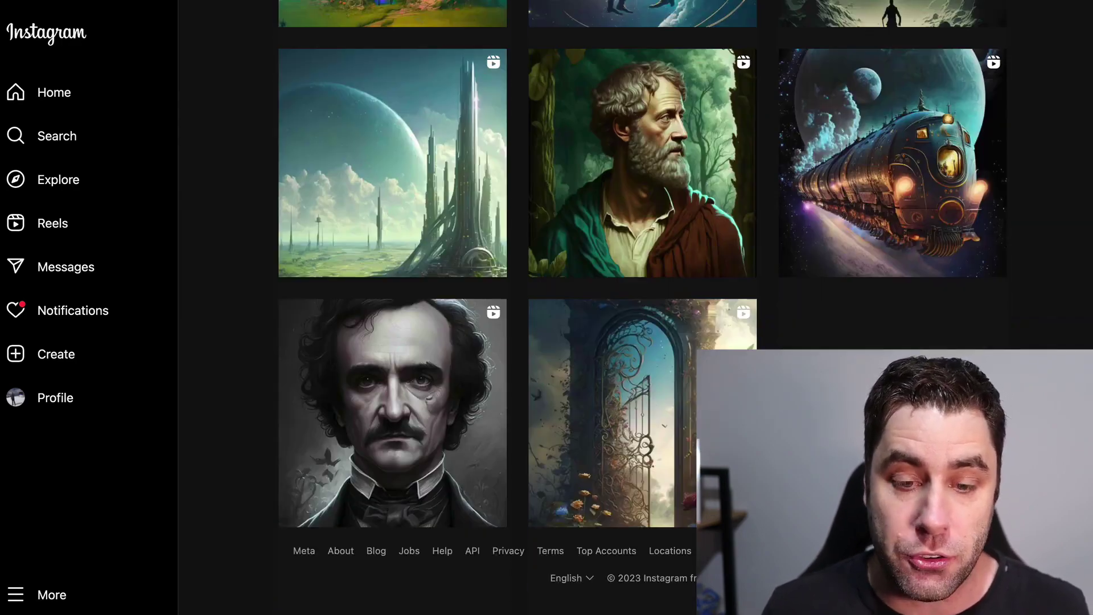
{"action": "scroll", "coordinate": [655, 358], "scroll_direction": "down", "scroll_amount": 15}
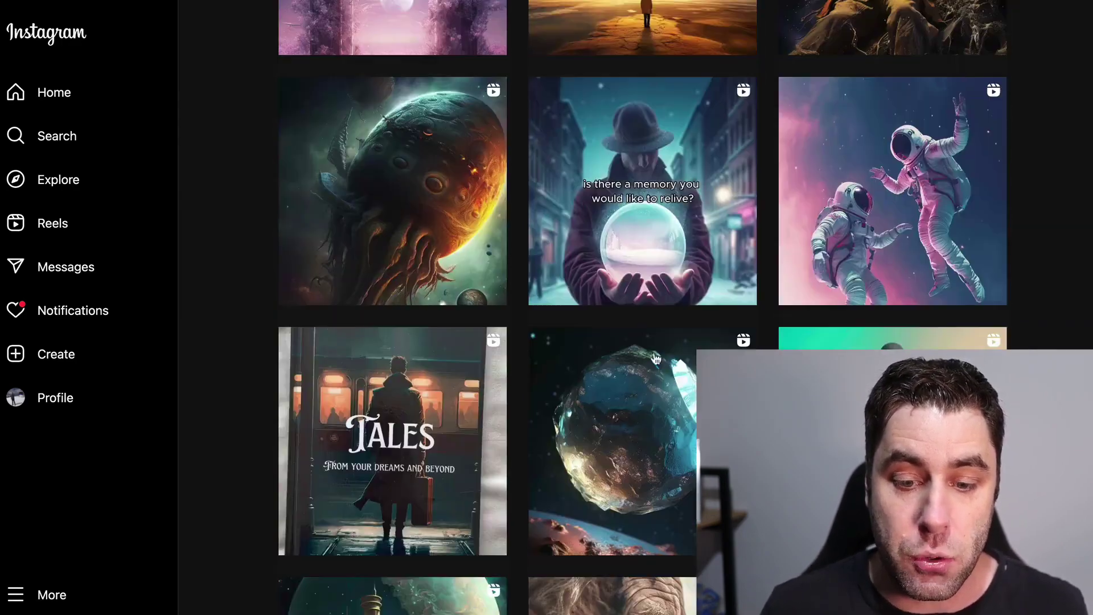
{"action": "scroll", "coordinate": [656, 359], "scroll_direction": "up", "scroll_amount": 6}
{"action": "scroll", "coordinate": [485, 398], "scroll_direction": "down", "scroll_amount": 5}
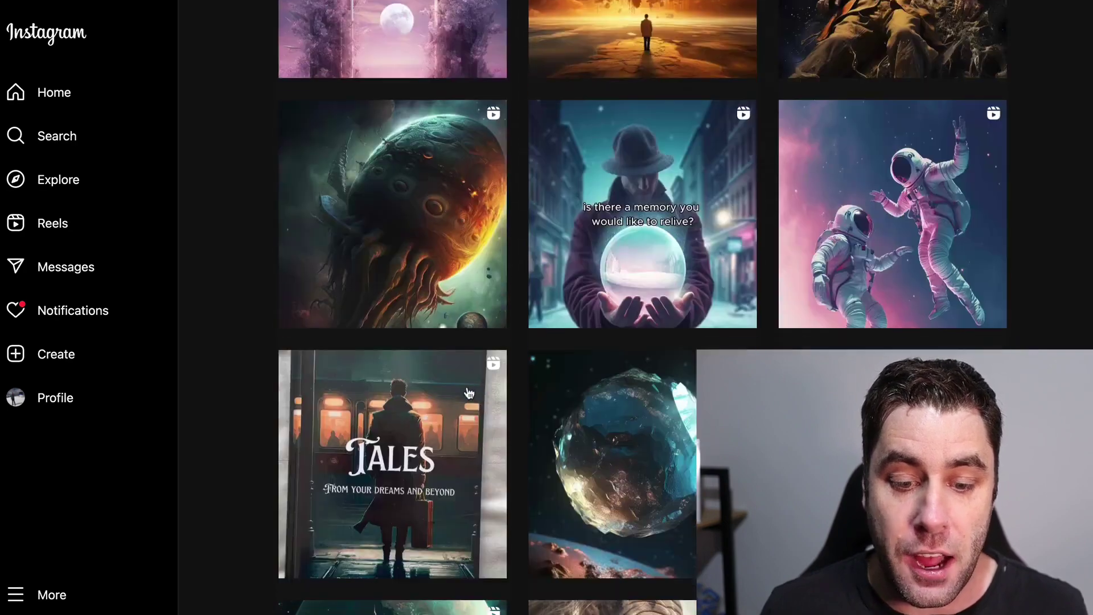
{"action": "left_click", "coordinate": [392, 233]}
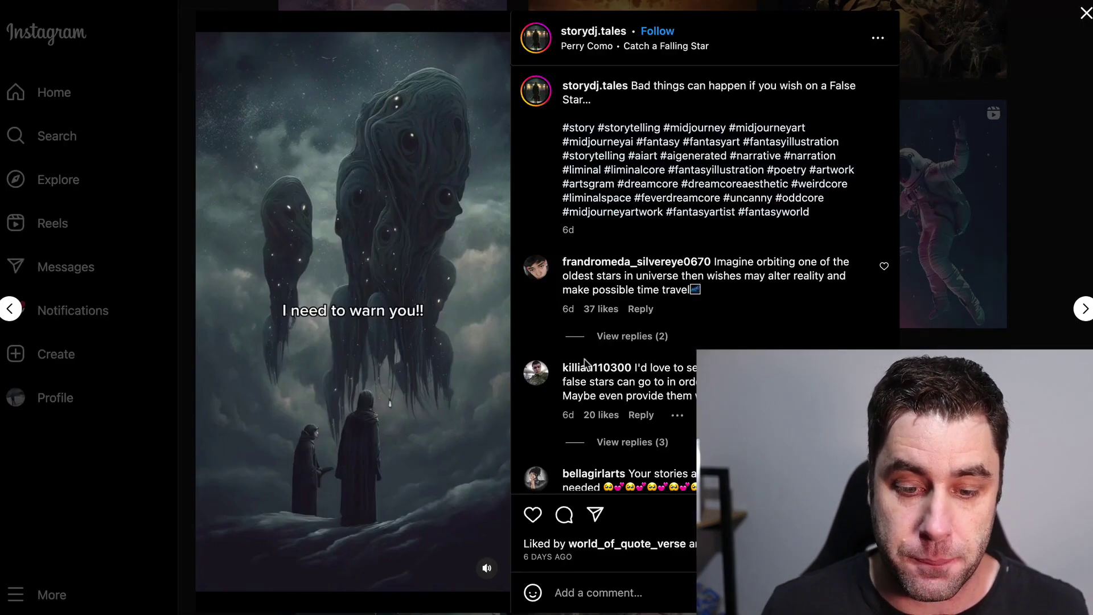
{"action": "left_click", "coordinate": [473, 508]}
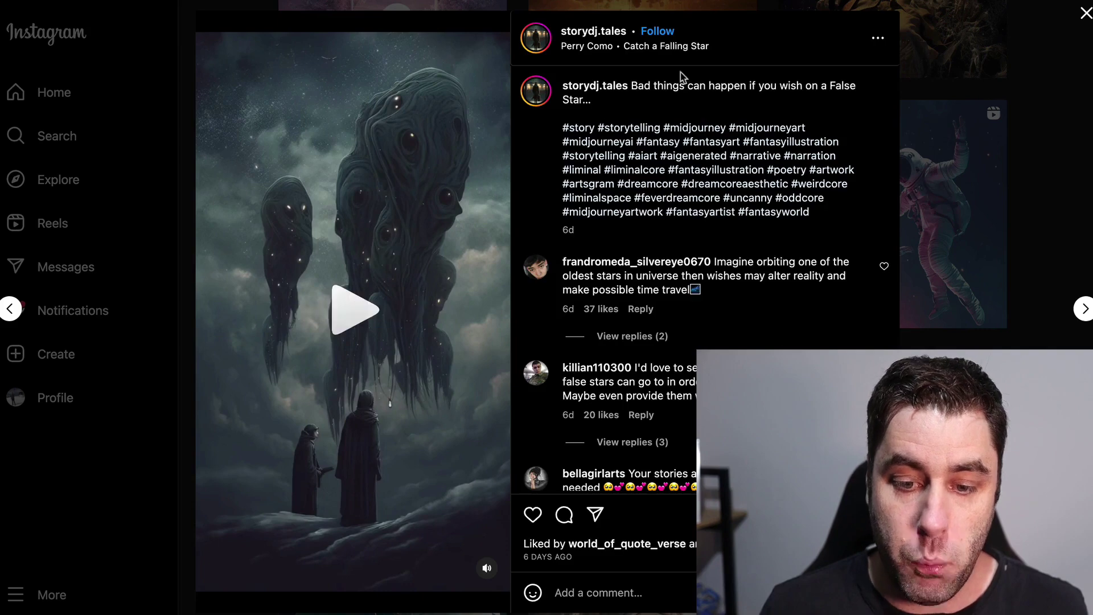
- Close the reel and follow the linktr.ee/storydj.tales link in the bio
{"action": "left_click", "coordinate": [1086, 14]}
{"action": "scroll", "coordinate": [1057, 71], "scroll_direction": "up", "scroll_amount": 8}
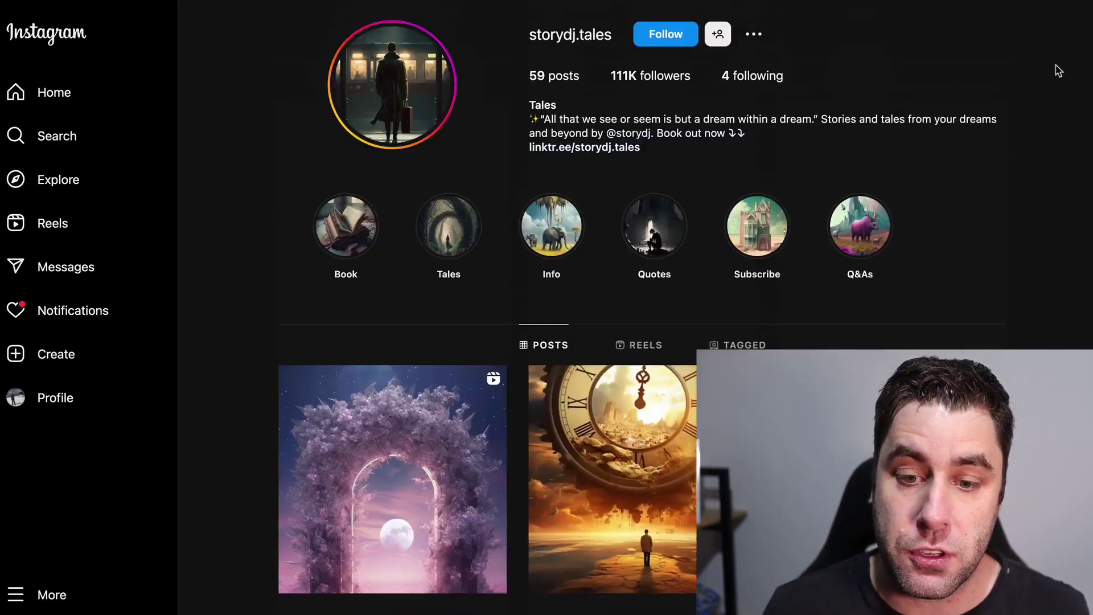
{"action": "left_click", "coordinate": [587, 150]}
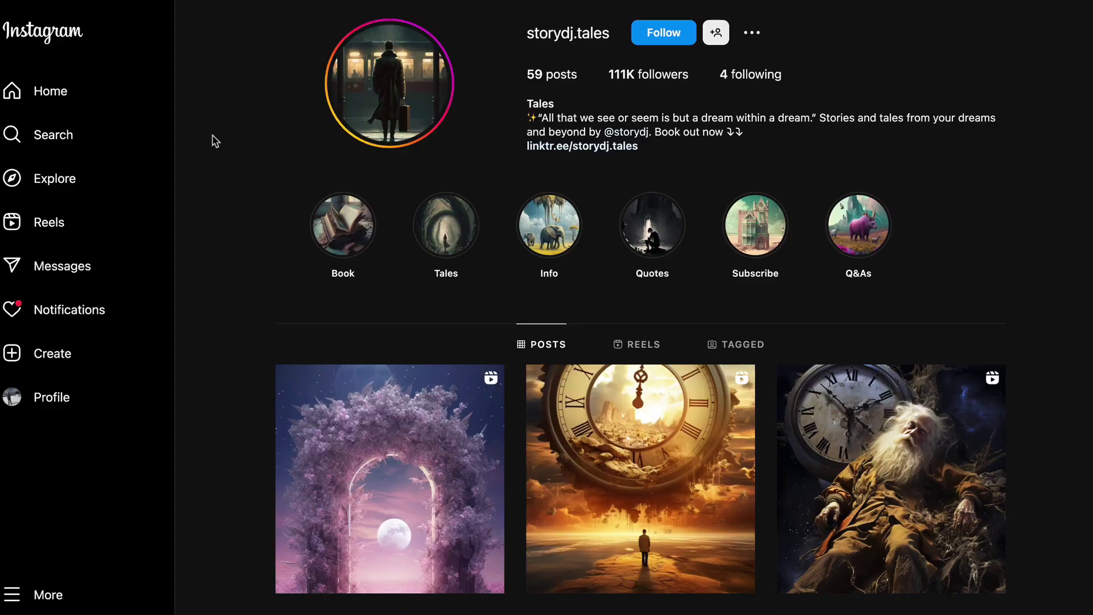
- Scroll around the empty new ChatGPT chat page
{"action": "scroll", "coordinate": [216, 142], "scroll_direction": "down", "scroll_amount": 10}
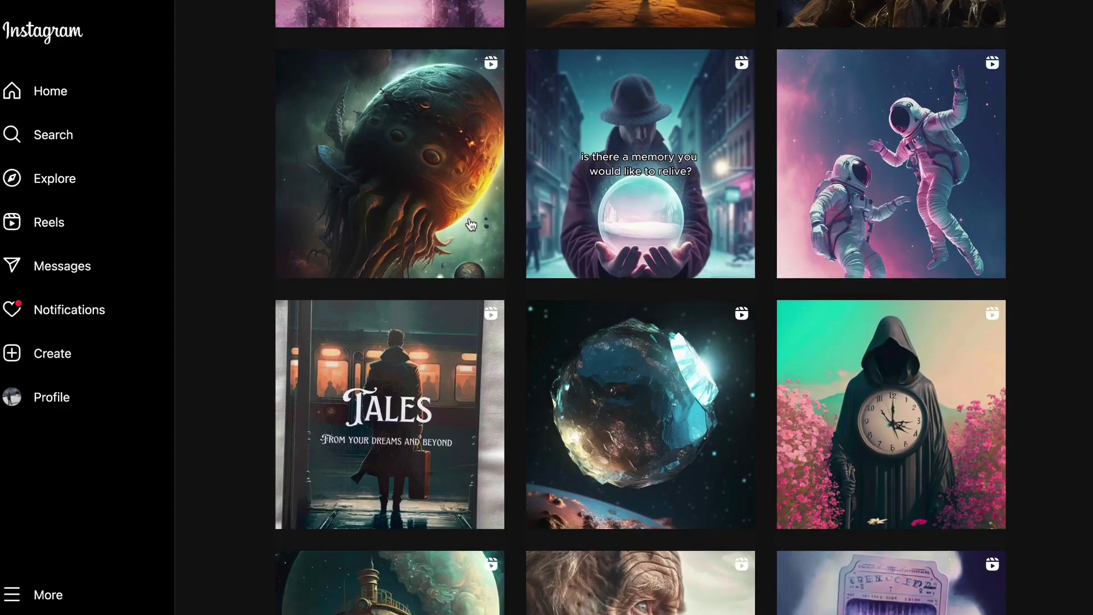
{"action": "scroll", "coordinate": [470, 225], "scroll_direction": "down", "scroll_amount": 3}
{"action": "scroll", "coordinate": [512, 199], "scroll_direction": "up", "scroll_amount": 13}
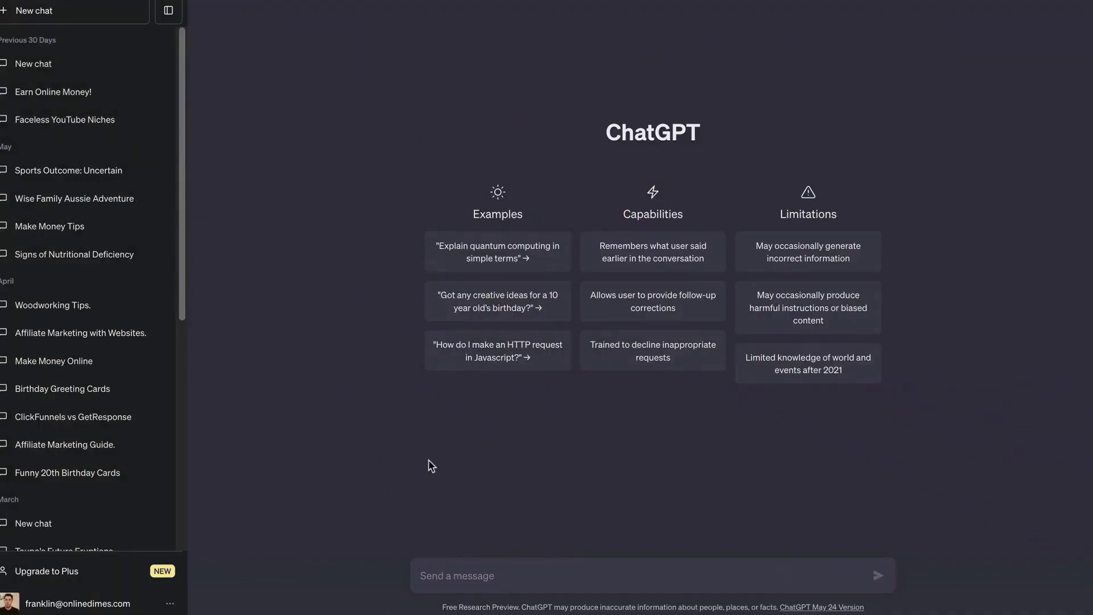
- Ask ChatGPT to 'give me 50 faceless instgram niche ideas'
{"action": "type", "text": "give me 50 faceless instgram niche ideas"}
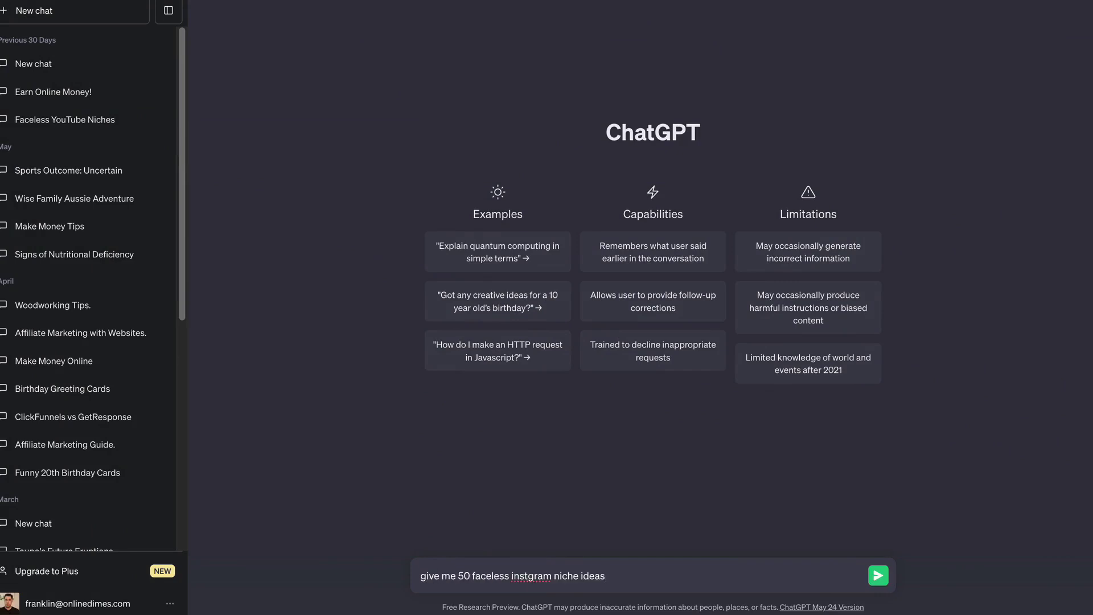
{"action": "key", "text": "Return"}
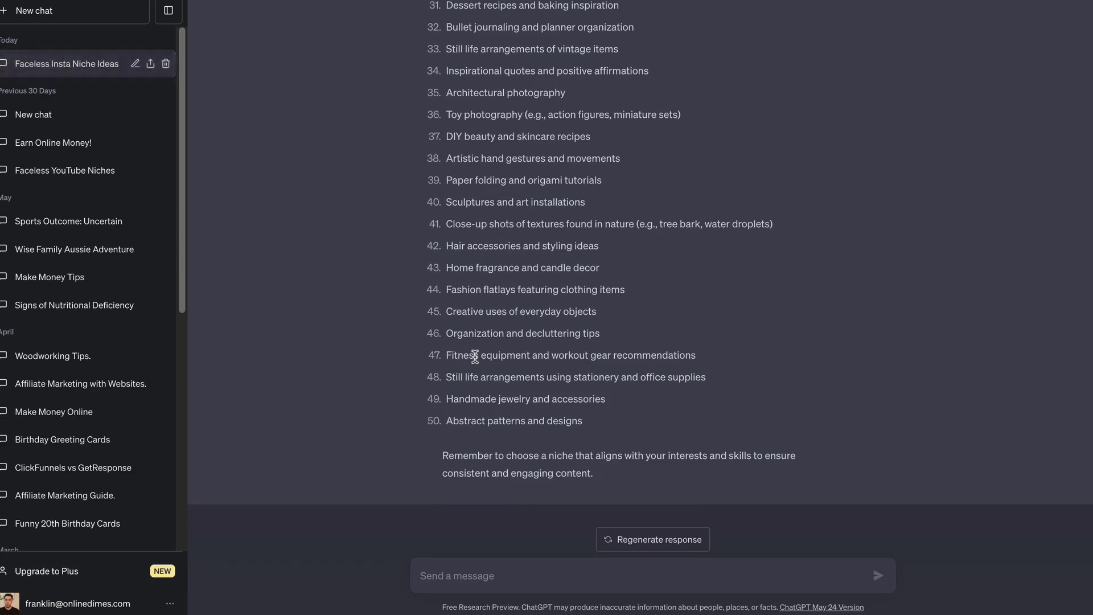
{"action": "scroll", "coordinate": [475, 356], "scroll_direction": "up", "scroll_amount": 8}
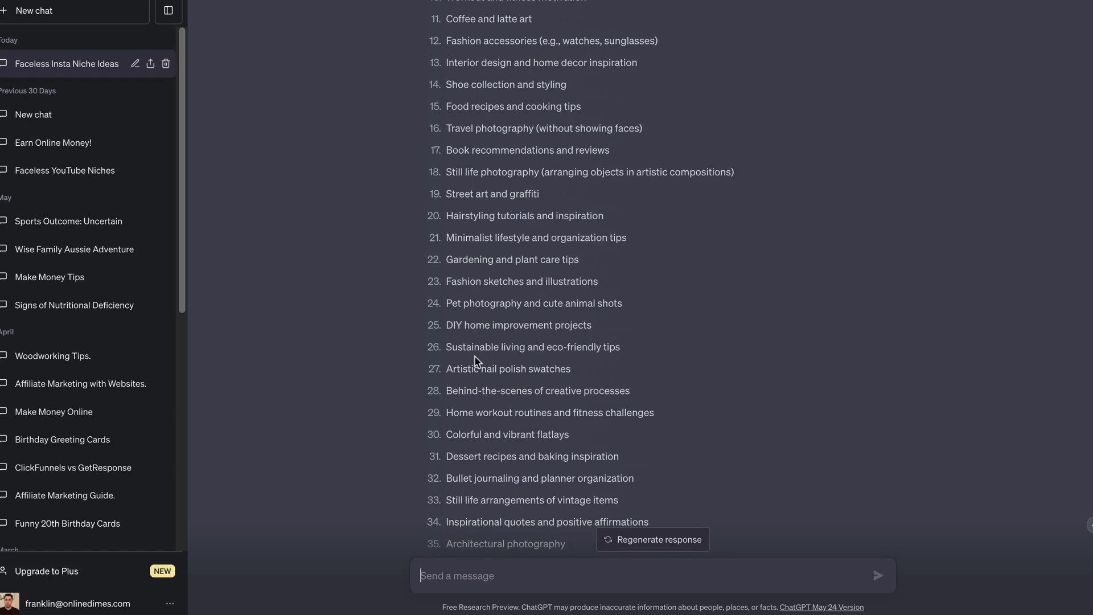
- Highlight example ideas such as Street art and graffiti and Architectural photography
{"action": "left_click_drag", "start_coordinate": [451, 194], "coordinate": [523, 194]}
{"action": "scroll", "coordinate": [515, 273], "scroll_direction": "down", "scroll_amount": 2}
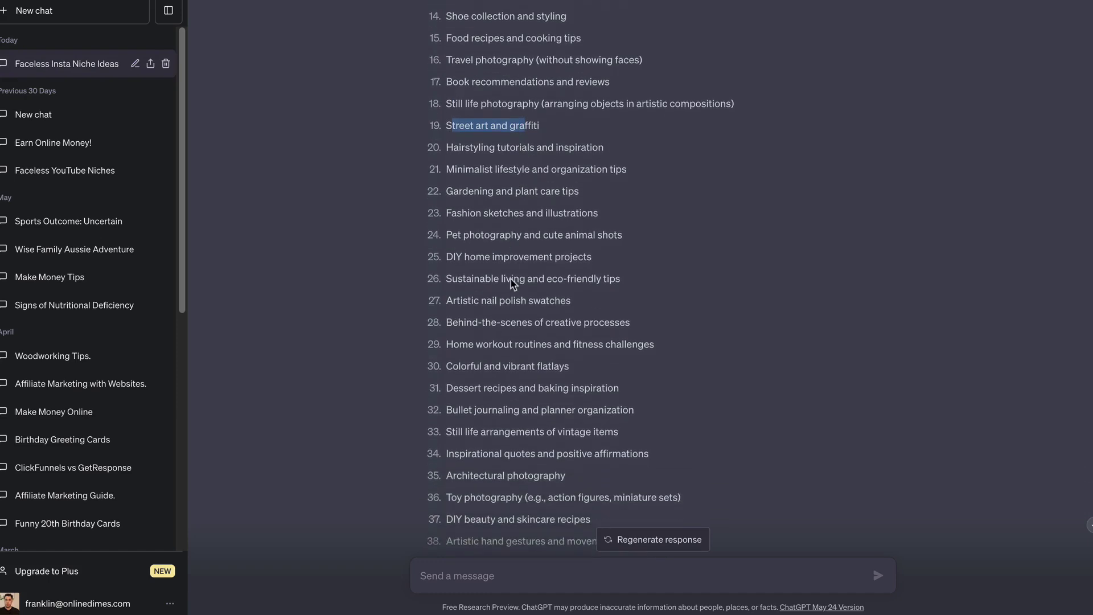
{"action": "left_click_drag", "start_coordinate": [465, 367], "coordinate": [552, 367]}
{"action": "scroll", "coordinate": [555, 367], "scroll_direction": "down", "scroll_amount": 1}
{"action": "scroll", "coordinate": [556, 368], "scroll_direction": "down", "scroll_amount": 1}
{"action": "triple_click", "coordinate": [586, 421]}
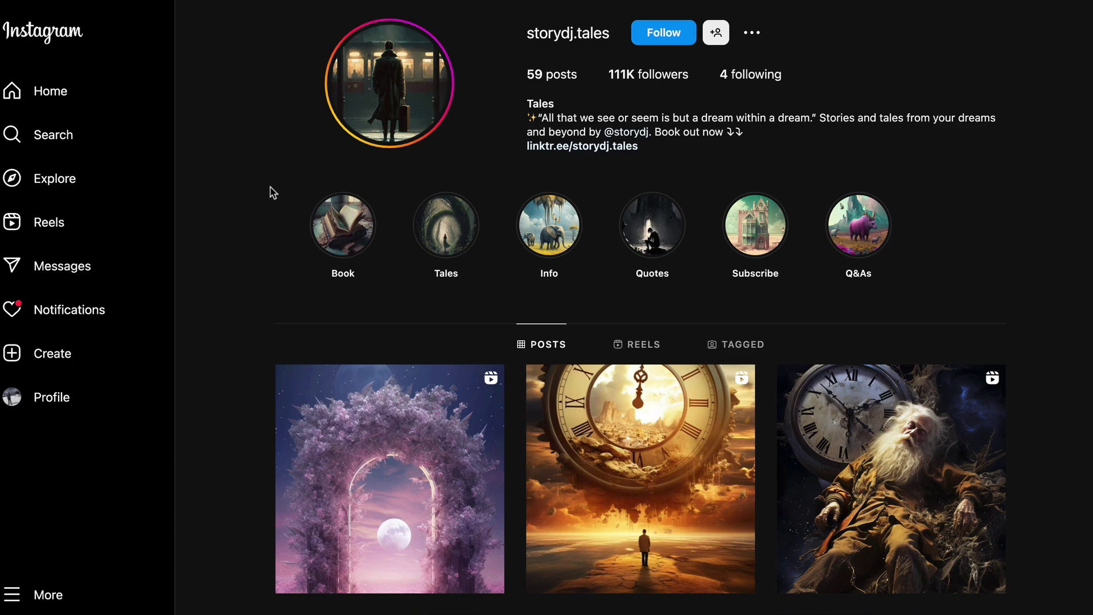
- Open the planet-creature reel from the storydj.tales grid, pause it, then close it
{"action": "scroll", "coordinate": [274, 192], "scroll_direction": "down", "scroll_amount": 6}
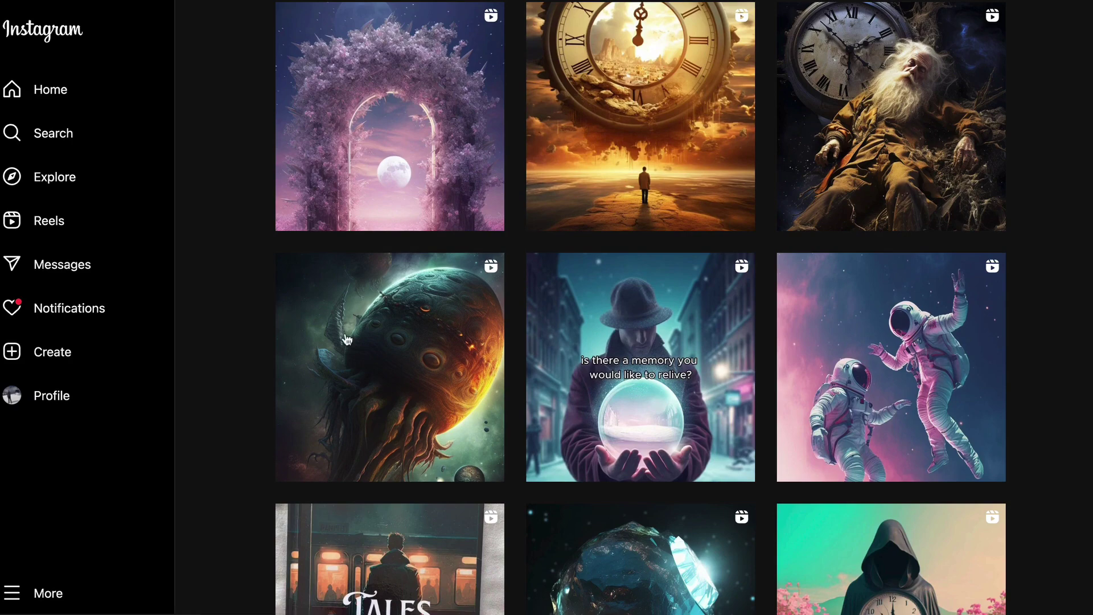
{"action": "left_click", "coordinate": [280, 280]}
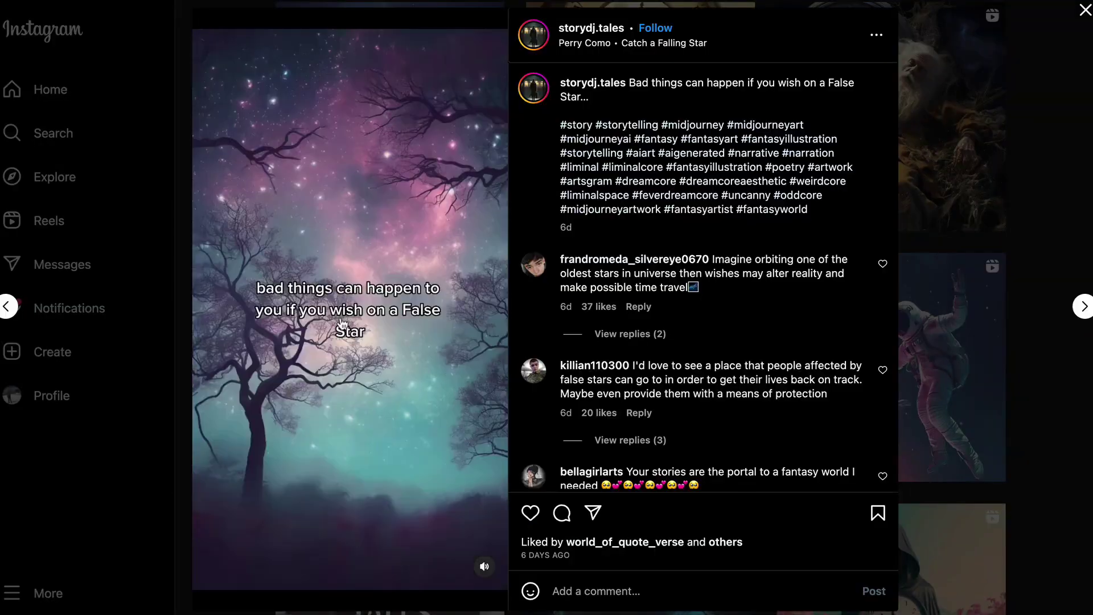
{"action": "left_click", "coordinate": [472, 167]}
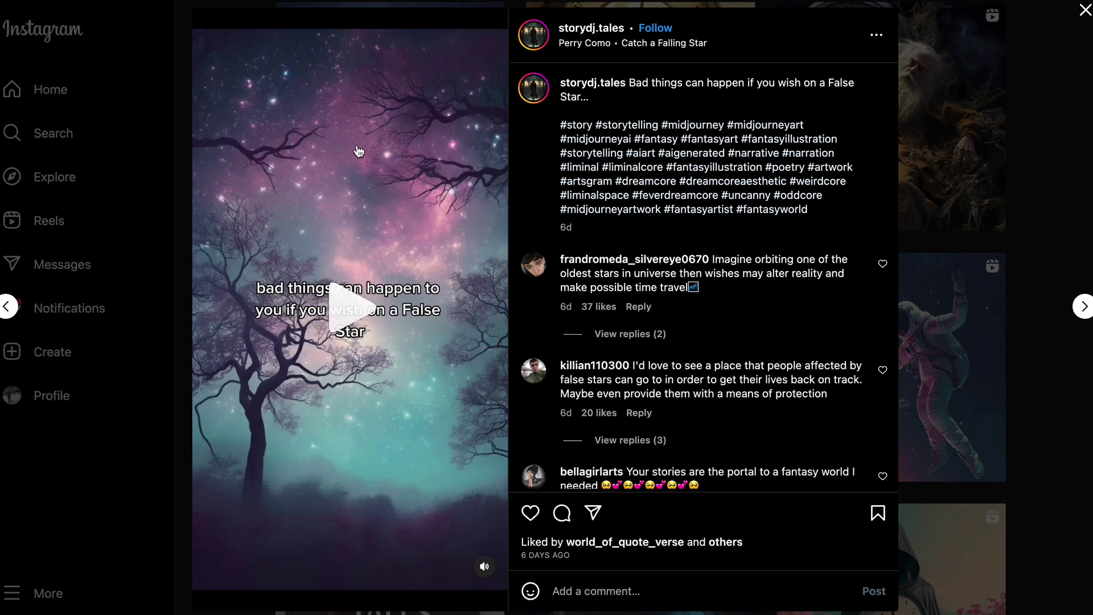
{"action": "left_click", "coordinate": [1084, 12]}
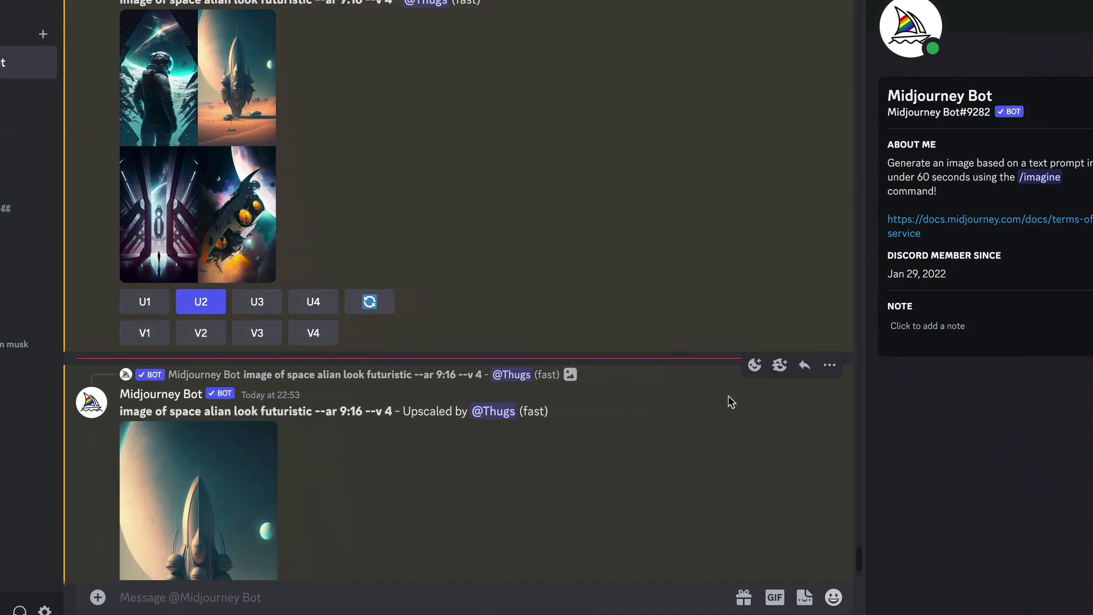
- Copy the 'image of space and planets that look futuristic --ar 9:16 --v 4' prompt
{"action": "scroll", "coordinate": [654, 250], "scroll_direction": "up", "scroll_amount": 8}
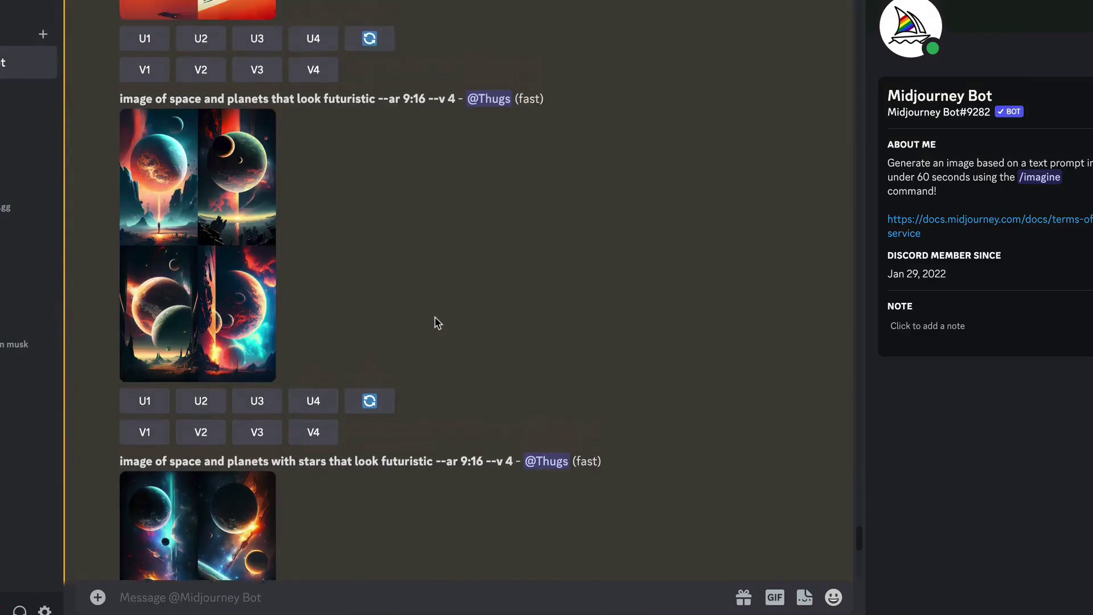
{"action": "scroll", "coordinate": [434, 319], "scroll_direction": "up", "scroll_amount": 6}
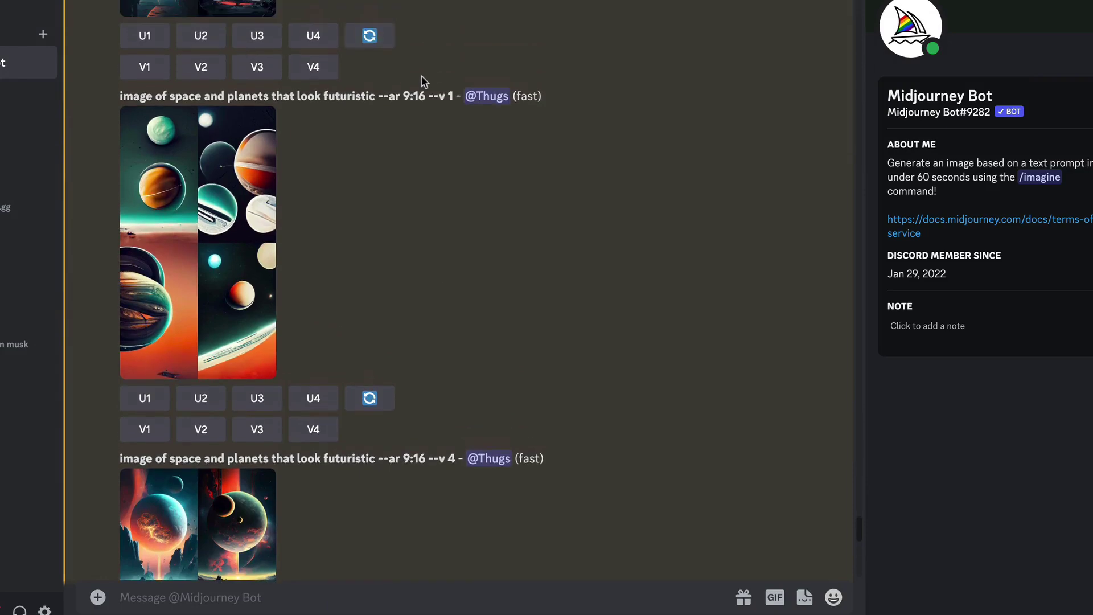
{"action": "left_click_drag", "start_coordinate": [438, 97], "coordinate": [454, 96]}
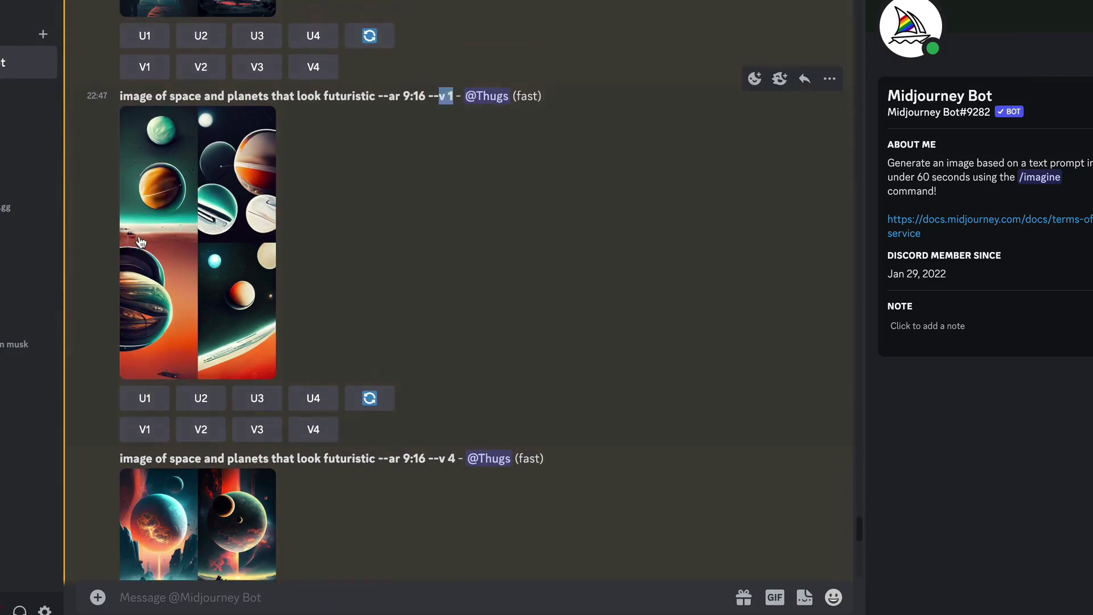
{"action": "scroll", "coordinate": [339, 254], "scroll_direction": "down", "scroll_amount": 5}
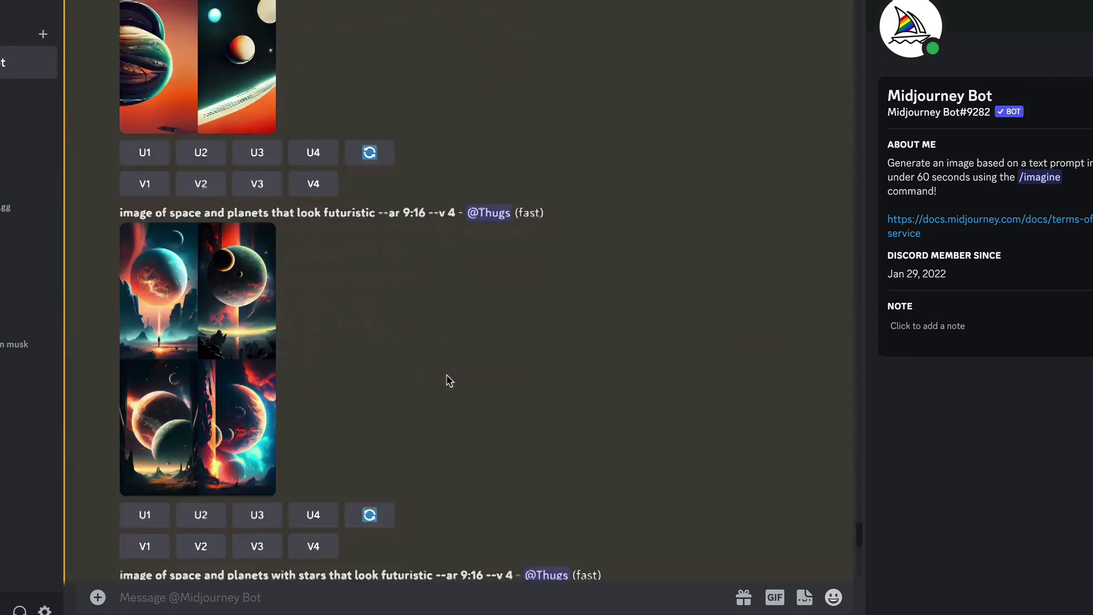
{"action": "left_click_drag", "start_coordinate": [455, 205], "coordinate": [119, 206]}
{"action": "right_click", "coordinate": [162, 209]}
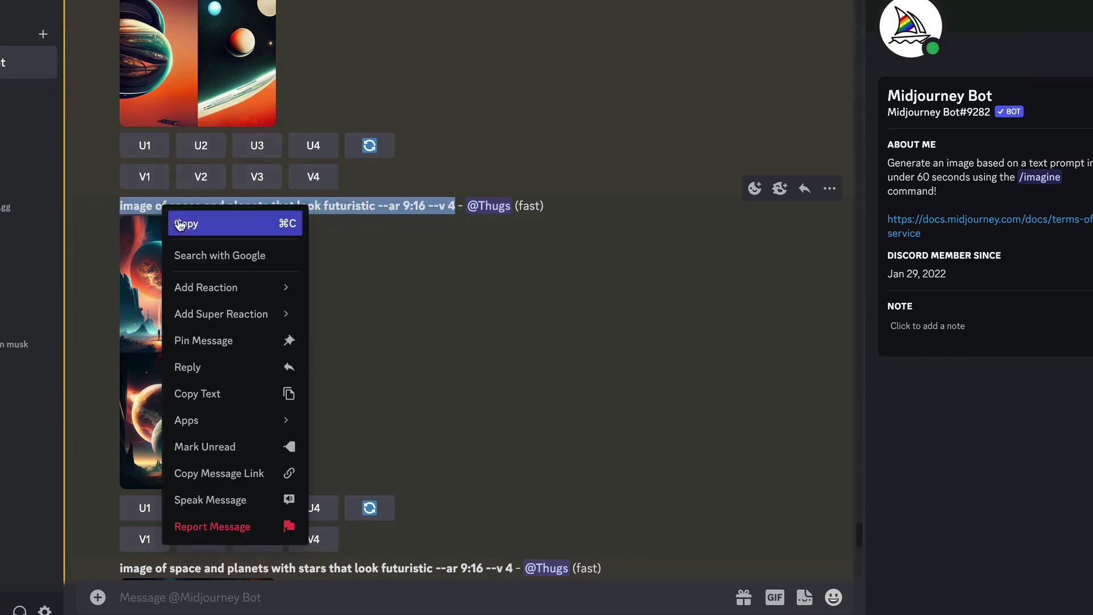
{"action": "left_click", "coordinate": [178, 224]}
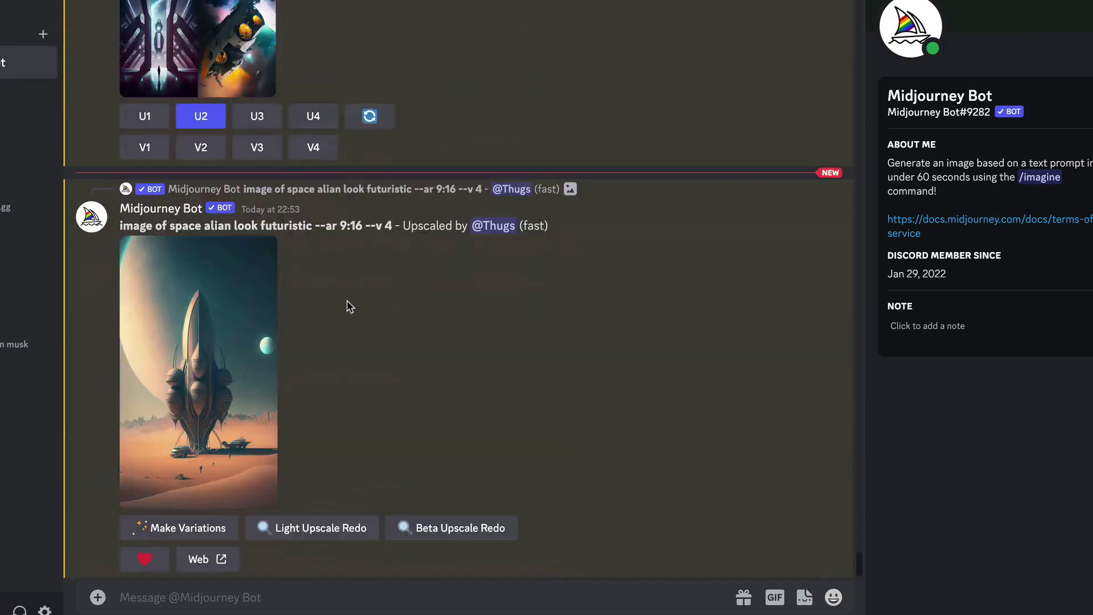
- Submit /imagine 'image of space and planets that look futuristic with stars --ar 9:16 --v 4'
{"action": "left_click", "coordinate": [301, 594]}
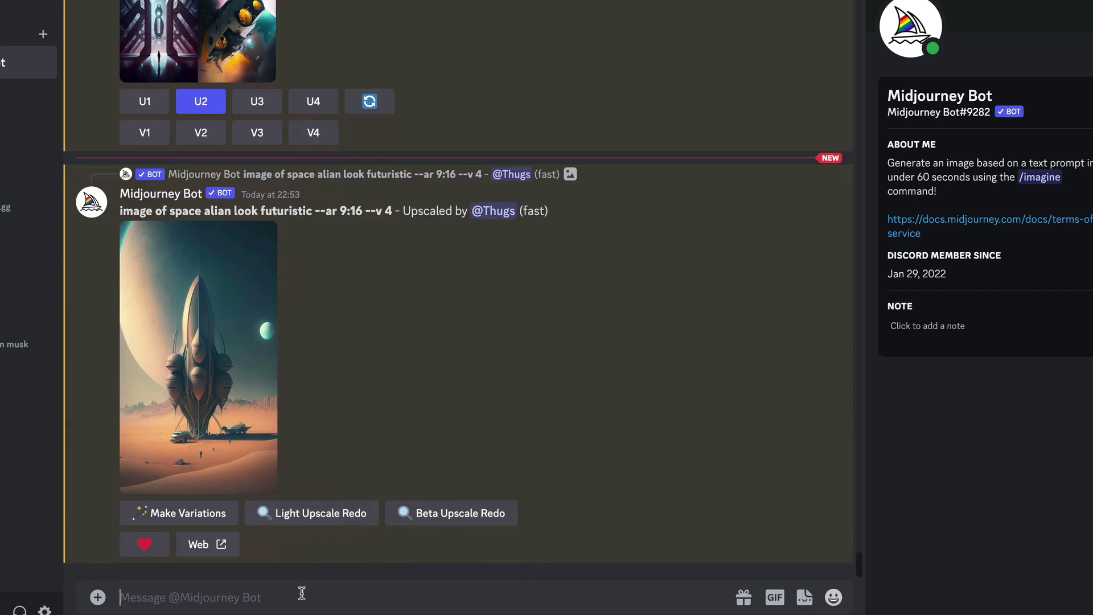
{"action": "type", "text": "/i"}
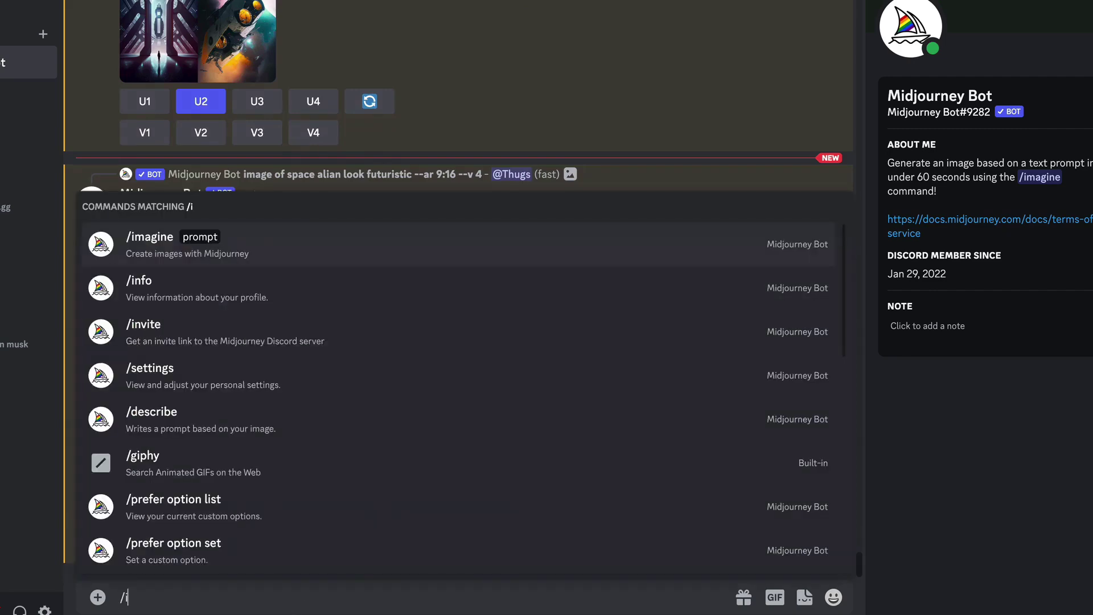
{"action": "left_click", "coordinate": [256, 236]}
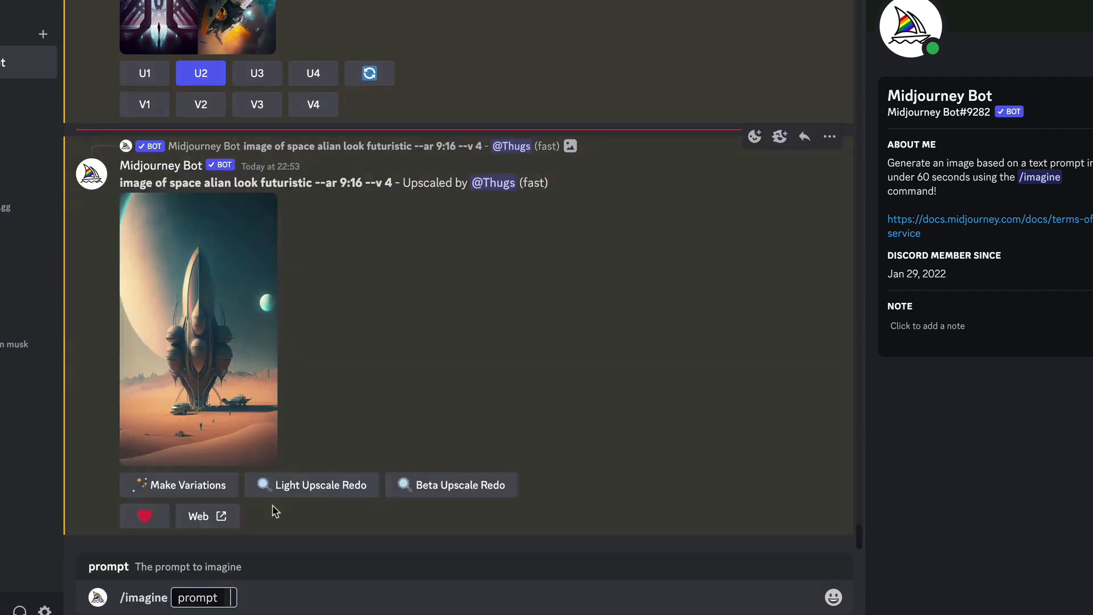
{"action": "key", "text": "ctrl+v"}
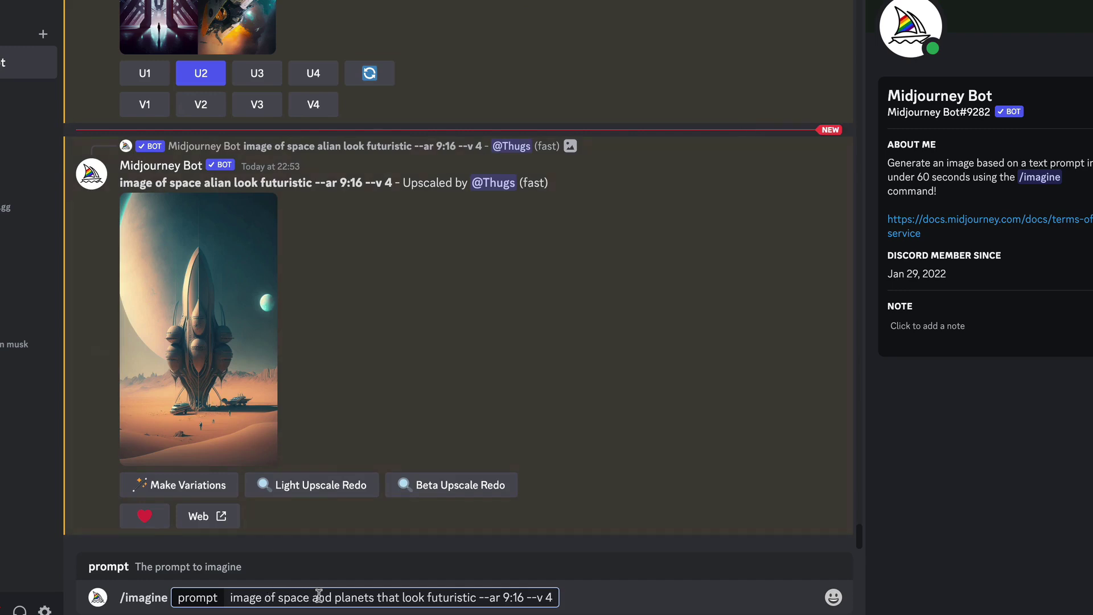
{"action": "left_click", "coordinate": [474, 598]}
{"action": "type", "text": "with stars"}
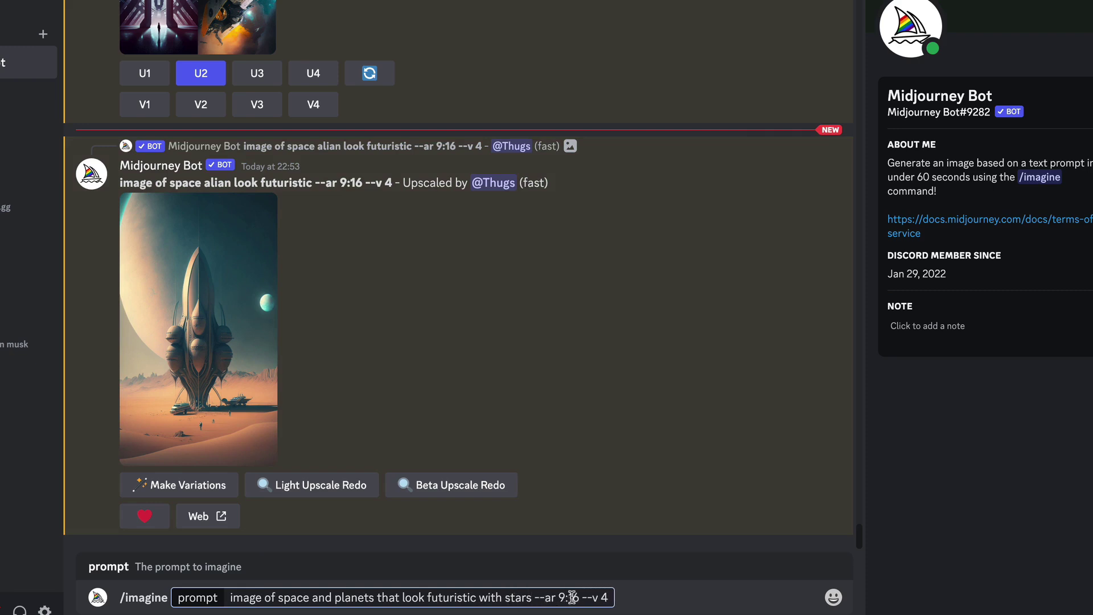
{"action": "left_click", "coordinate": [608, 597]}
{"action": "key", "text": "Return"}
- Scroll through the earlier Midjourney image grids while the job runs
{"action": "scroll", "coordinate": [450, 257], "scroll_direction": "up", "scroll_amount": 2}
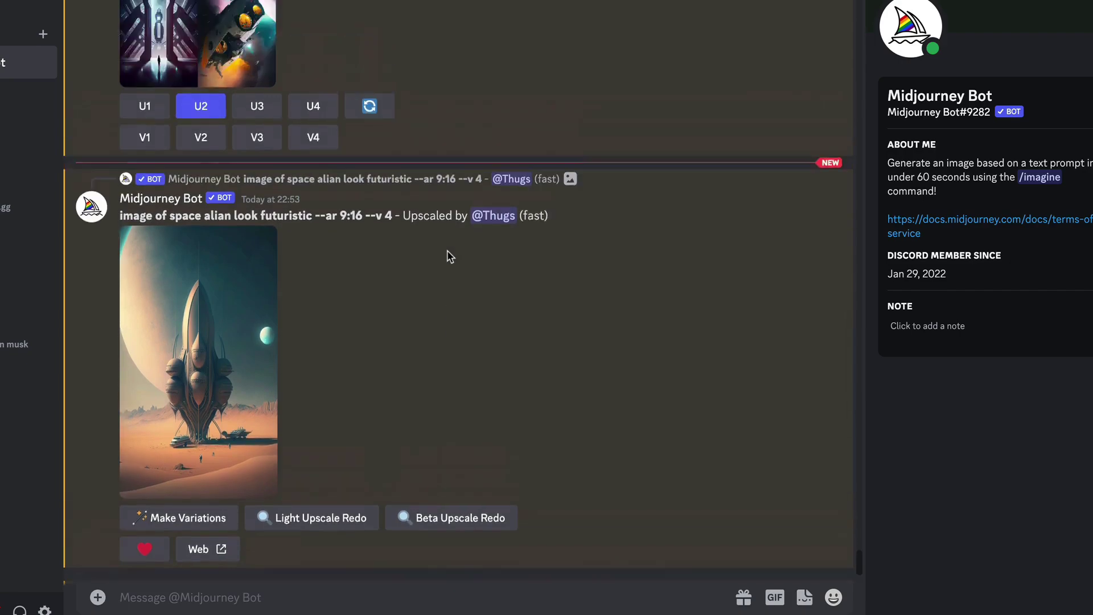
{"action": "scroll", "coordinate": [383, 280], "scroll_direction": "up", "scroll_amount": 15}
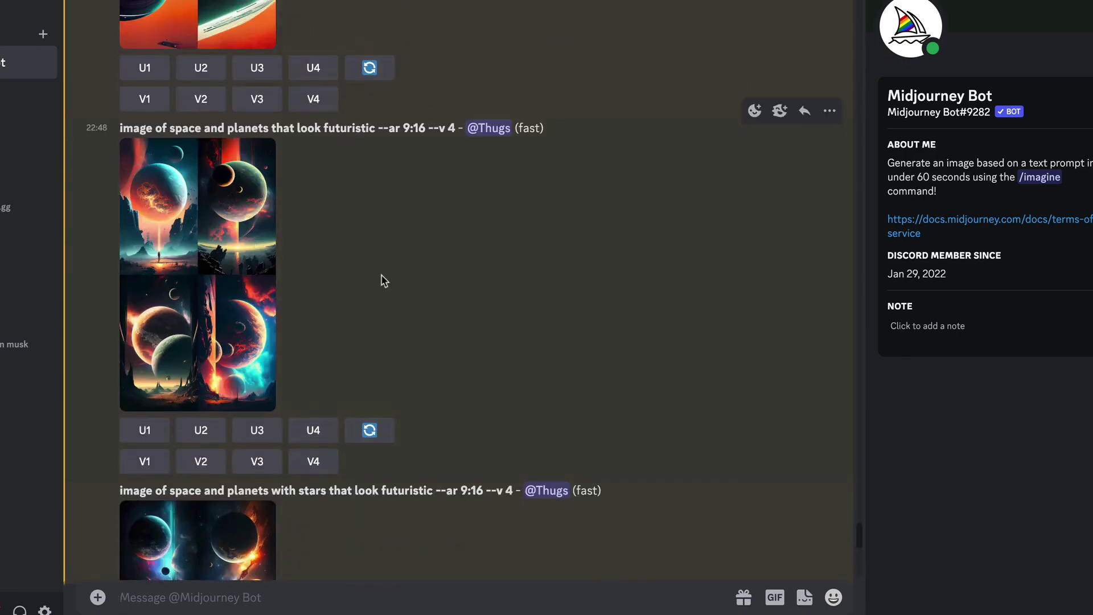
{"action": "scroll", "coordinate": [225, 196], "scroll_direction": "up", "scroll_amount": 3}
{"action": "scroll", "coordinate": [225, 196], "scroll_direction": "down", "scroll_amount": 2}
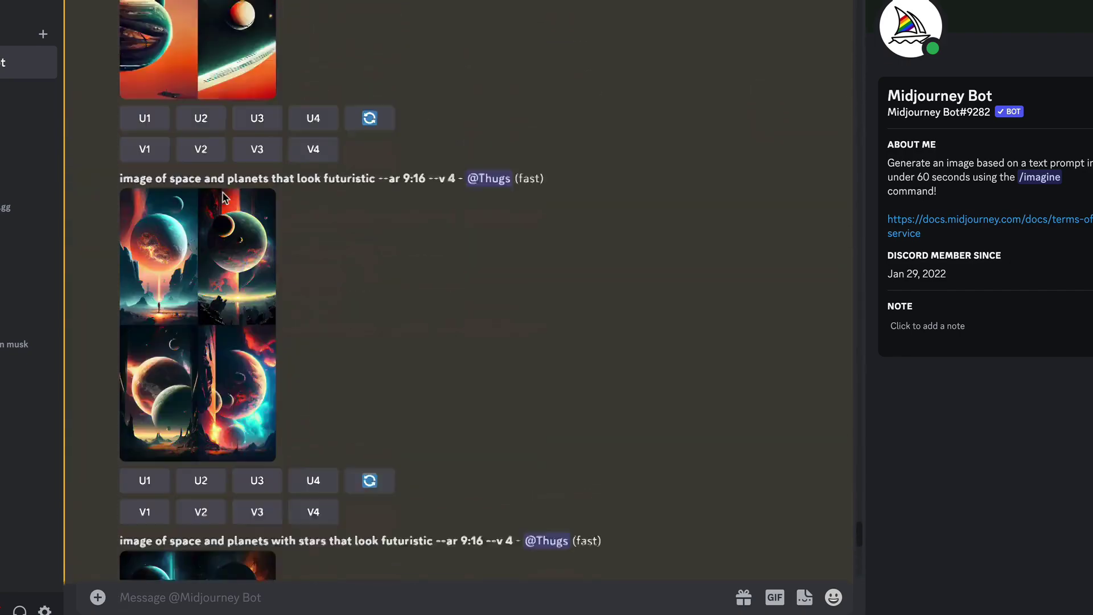
{"action": "scroll", "coordinate": [223, 196], "scroll_direction": "down", "scroll_amount": 5}
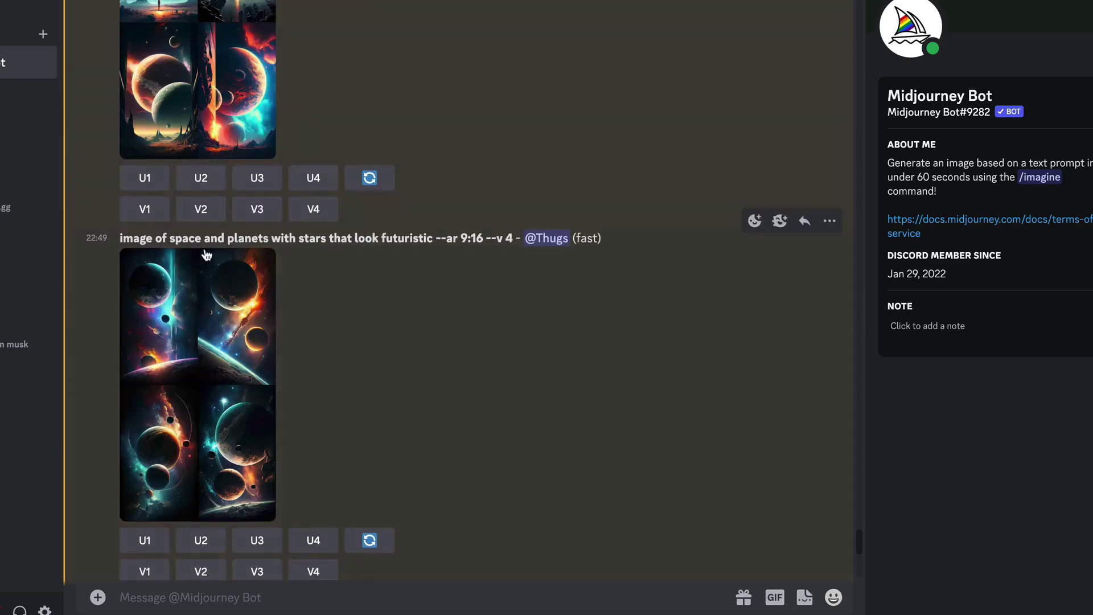
{"action": "scroll", "coordinate": [206, 255], "scroll_direction": "down", "scroll_amount": 3}
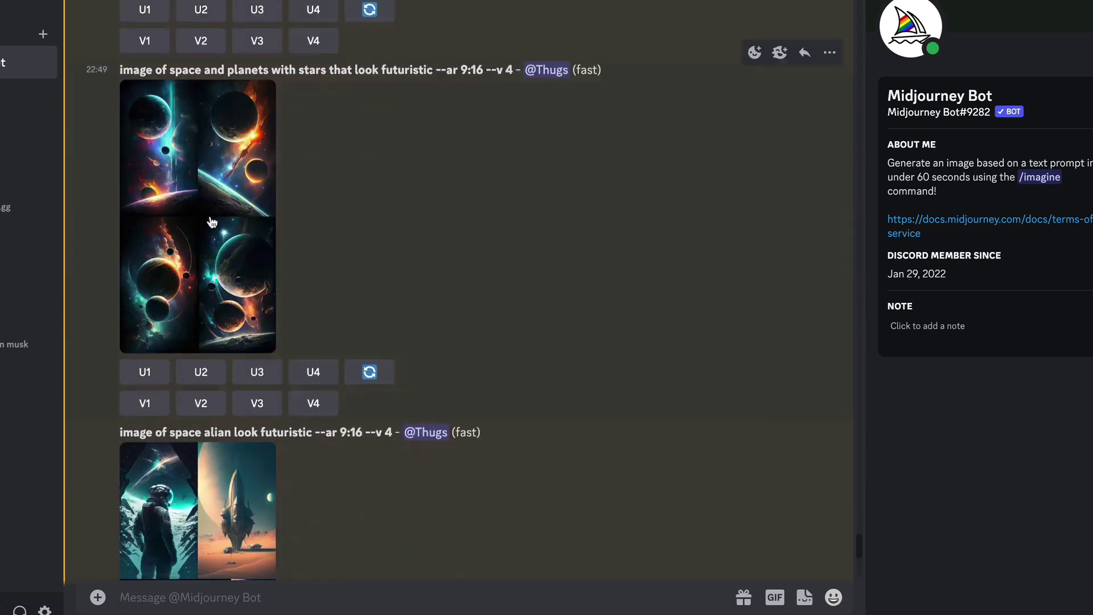
{"action": "scroll", "coordinate": [212, 222], "scroll_direction": "down", "scroll_amount": 10}
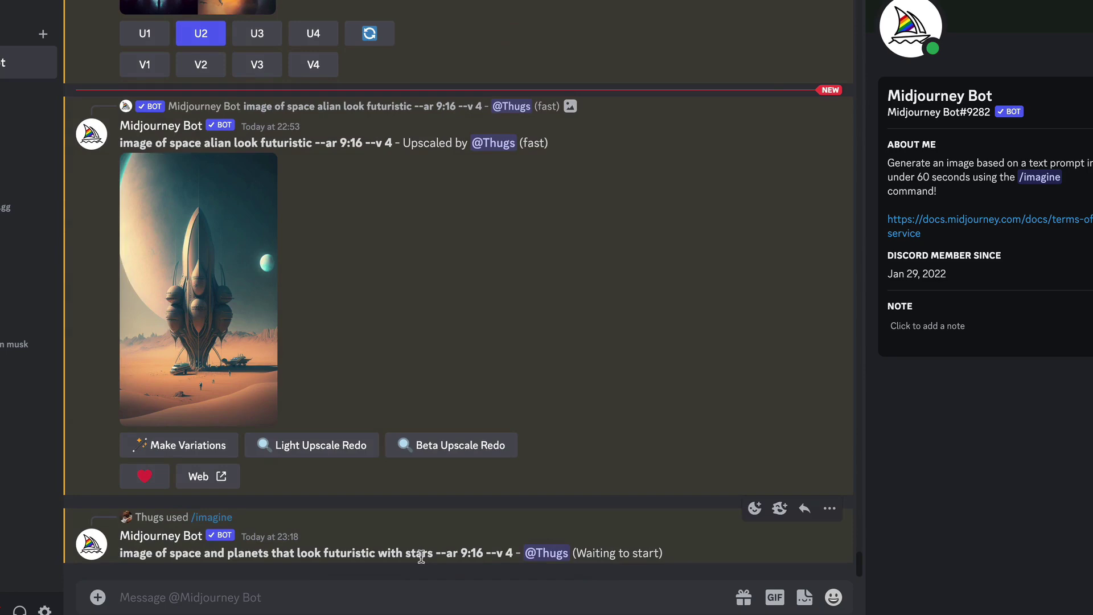
{"action": "scroll", "coordinate": [315, 320], "scroll_direction": "up", "scroll_amount": 10}
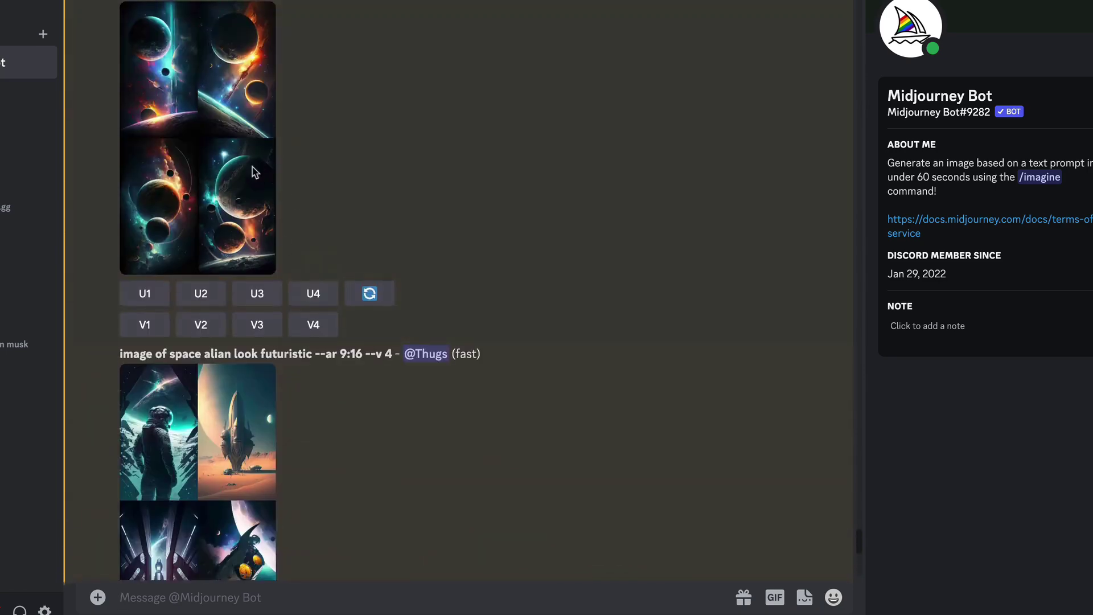
- Find the new planets-with-stars grid, preview it enlarged, then upscale image 3 with U3
{"action": "scroll", "coordinate": [254, 172], "scroll_direction": "up", "scroll_amount": 3}
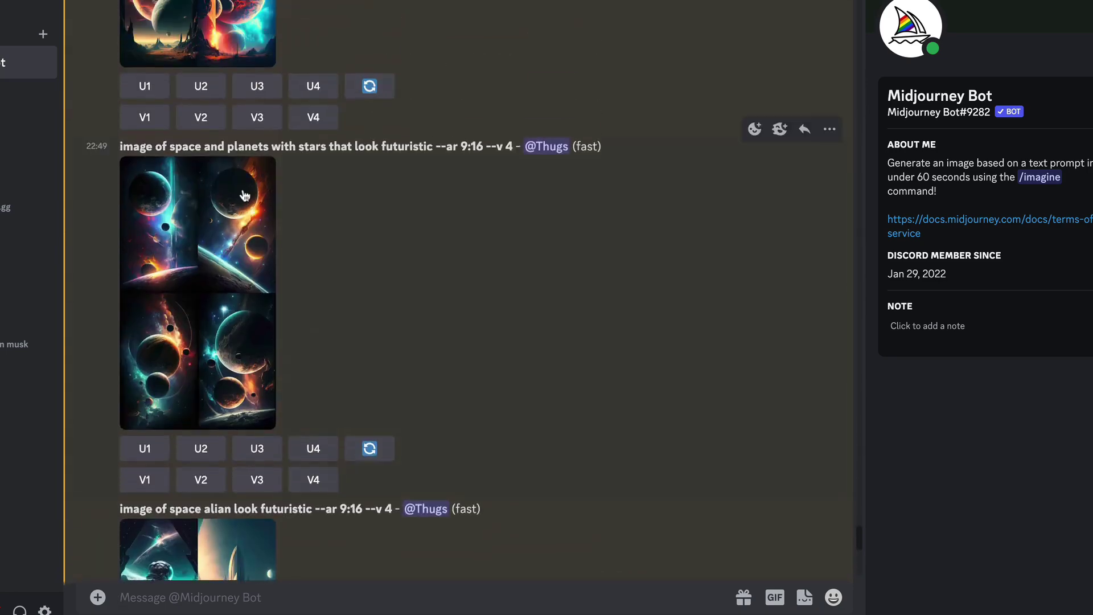
{"action": "scroll", "coordinate": [245, 196], "scroll_direction": "up", "scroll_amount": 4}
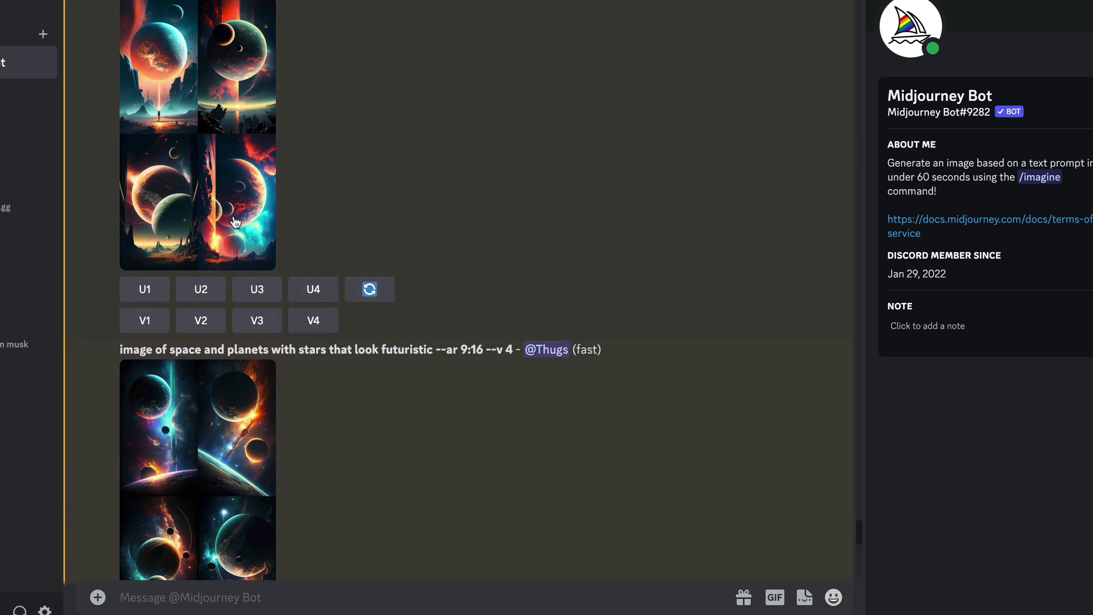
{"action": "scroll", "coordinate": [235, 222], "scroll_direction": "down", "scroll_amount": 15}
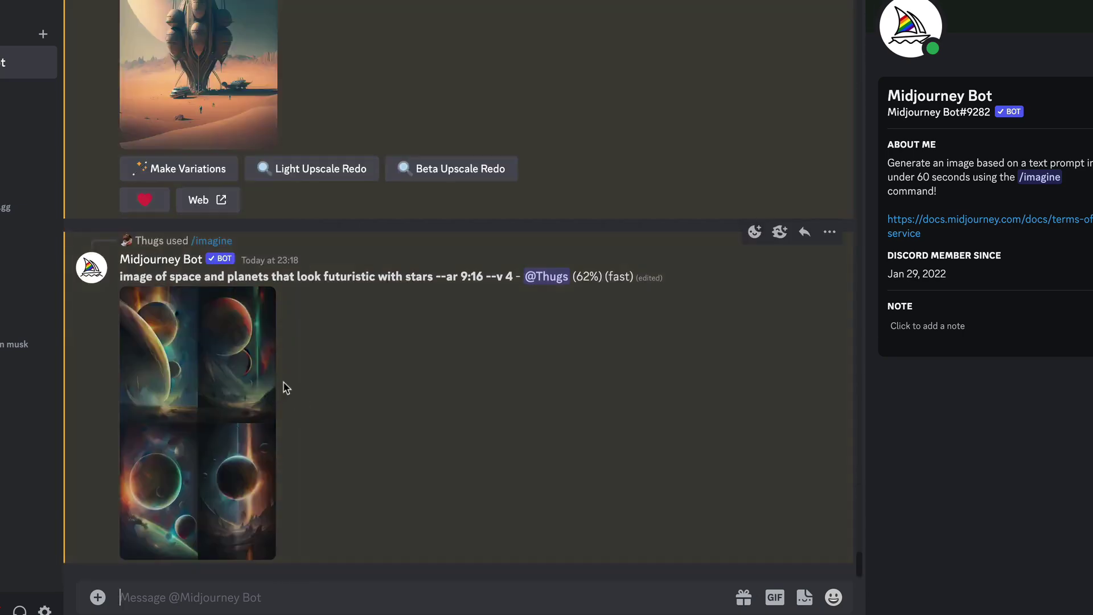
{"action": "scroll", "coordinate": [207, 317], "scroll_direction": "up", "scroll_amount": 8}
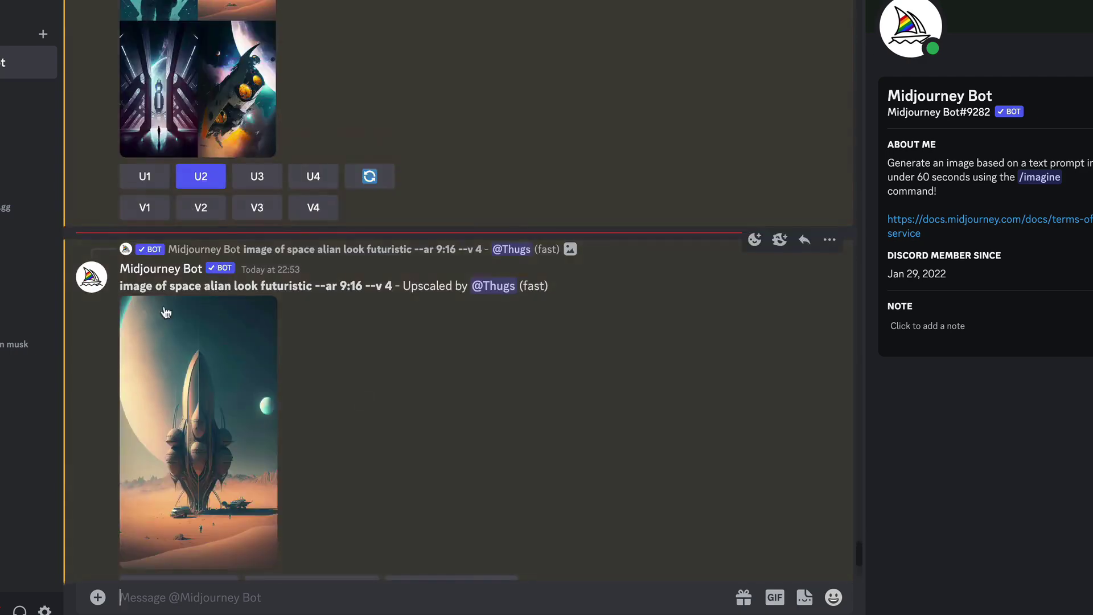
{"action": "scroll", "coordinate": [166, 313], "scroll_direction": "up", "scroll_amount": 4}
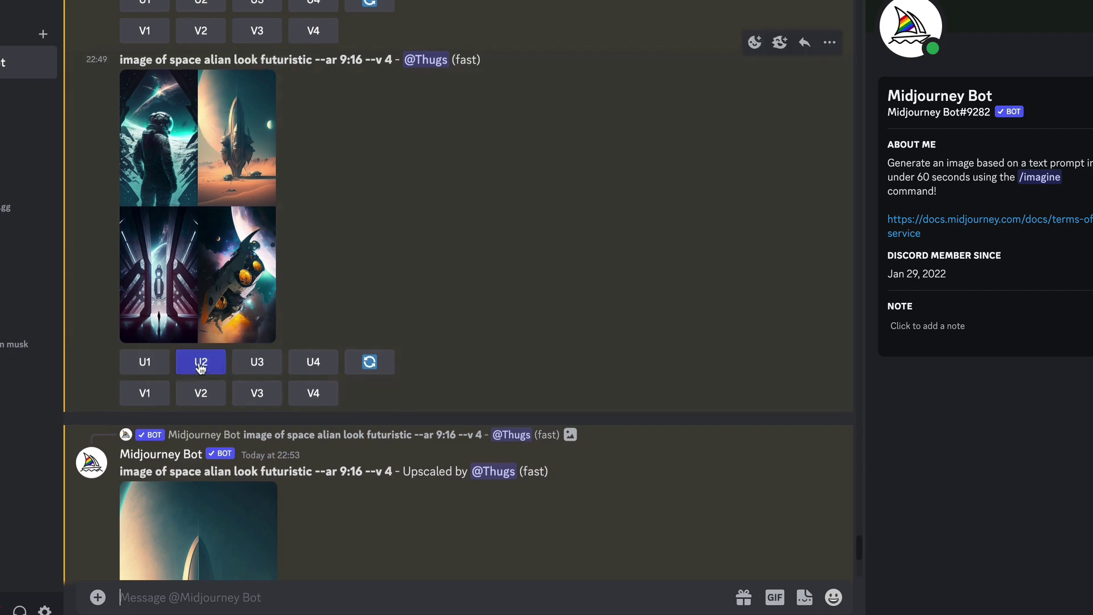
{"action": "scroll", "coordinate": [201, 366], "scroll_direction": "down", "scroll_amount": 6}
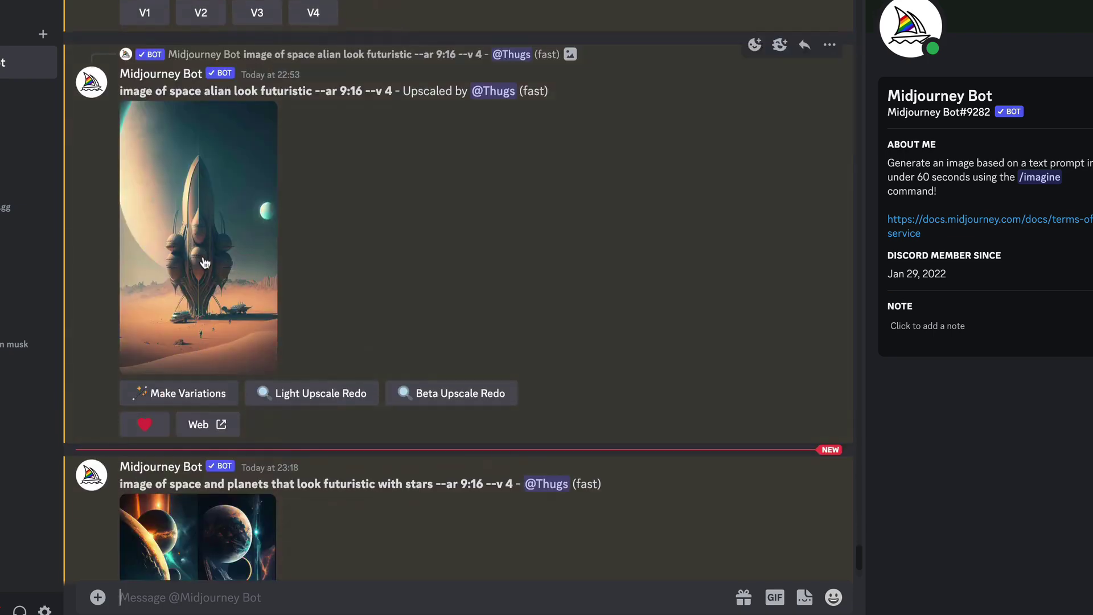
{"action": "scroll", "coordinate": [205, 263], "scroll_direction": "down", "scroll_amount": 4}
{"action": "left_click", "coordinate": [263, 344]}
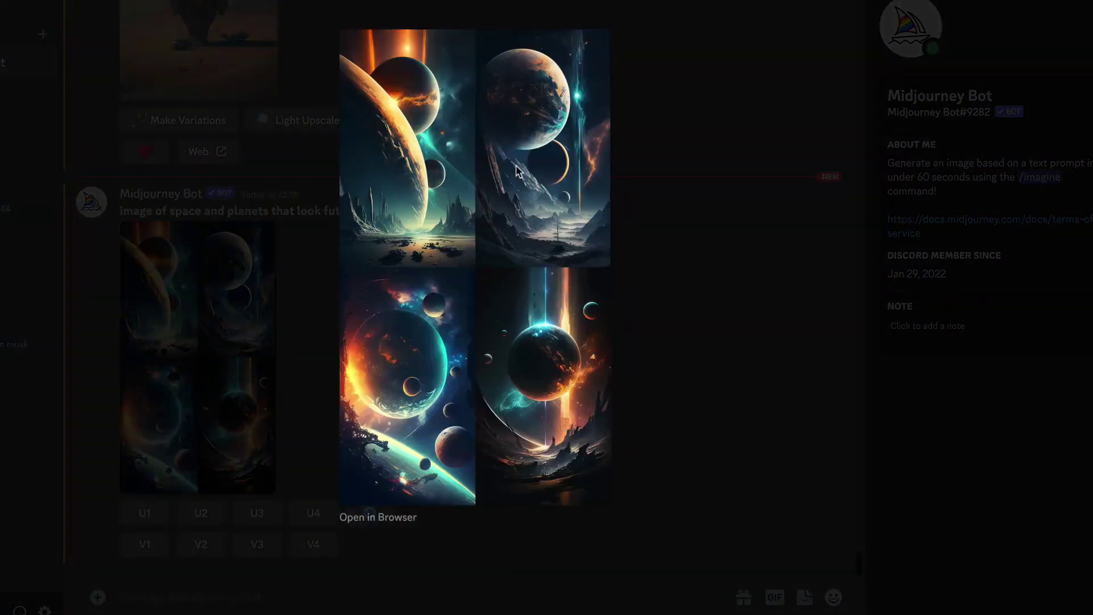
{"action": "left_click", "coordinate": [648, 321]}
{"action": "left_click", "coordinate": [268, 514]}
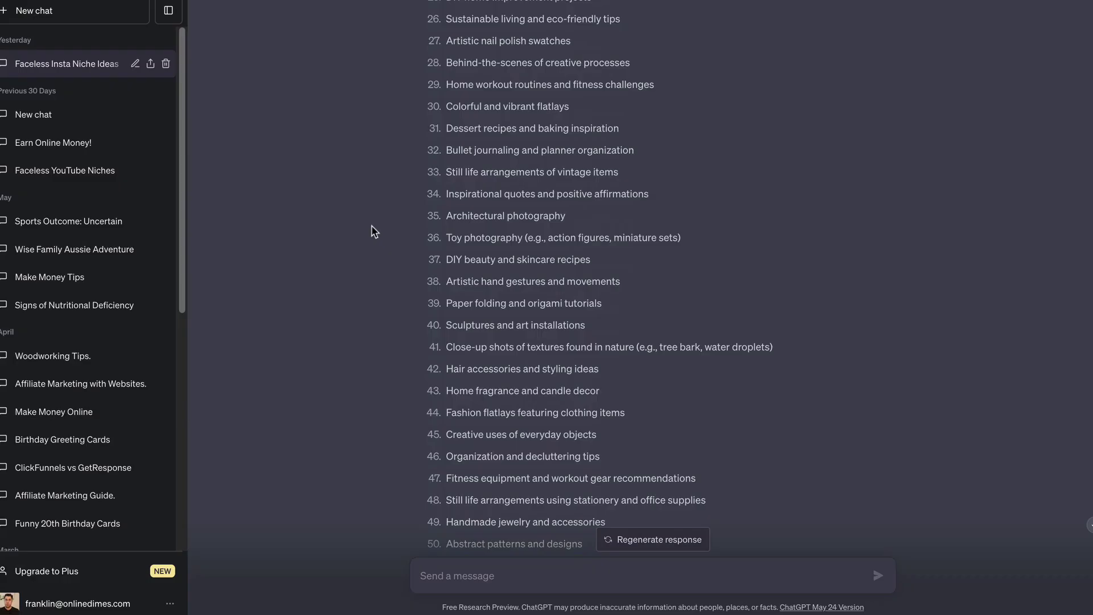
- Ask ChatGPT to 'give me 20 space quotes'
{"action": "scroll", "coordinate": [380, 231], "scroll_direction": "down", "scroll_amount": 2}
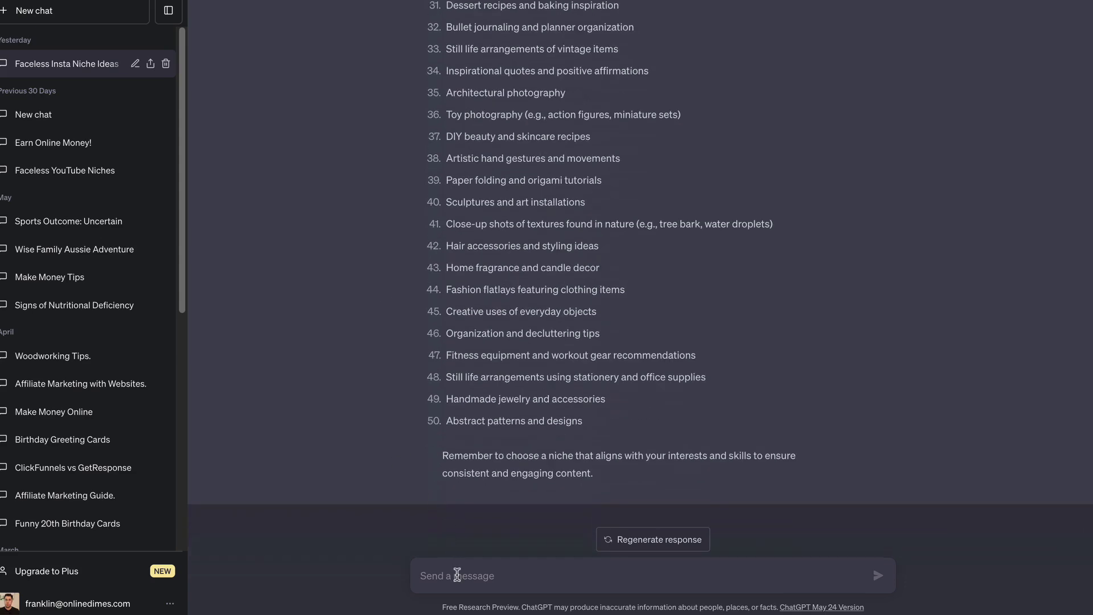
{"action": "left_click", "coordinate": [457, 575]}
{"action": "type", "text": "give me 20 space quotes"}
{"action": "key", "text": "Return"}
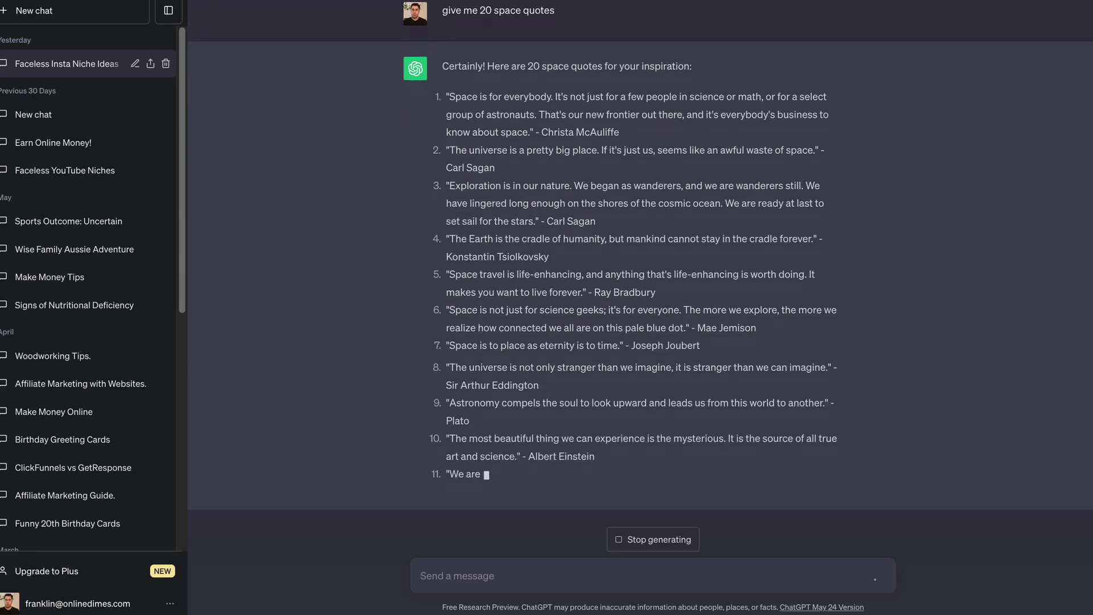
- Select the text of quote 3, about setting sail for the stars
{"action": "scroll", "coordinate": [665, 364], "scroll_direction": "up", "scroll_amount": 2}
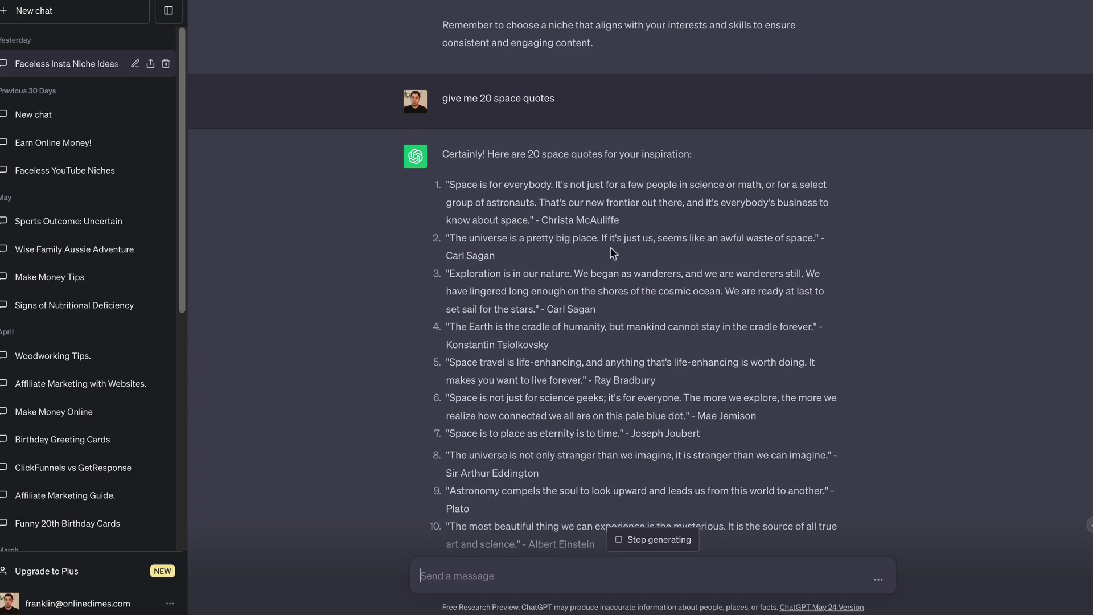
{"action": "left_click_drag", "start_coordinate": [538, 308], "coordinate": [446, 275]}
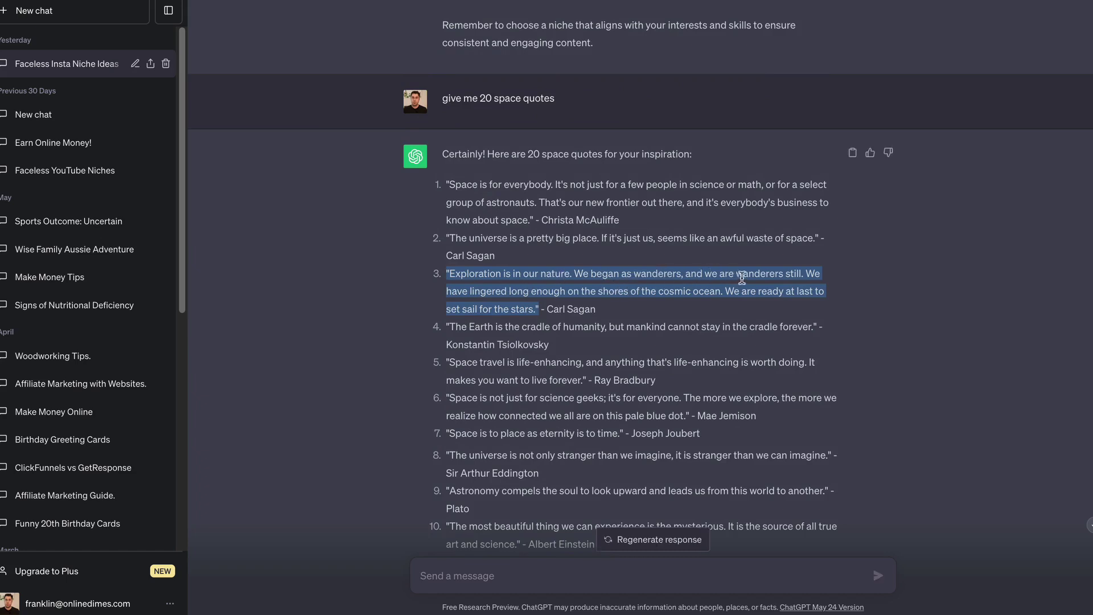
{"action": "left_click", "coordinate": [469, 303]}
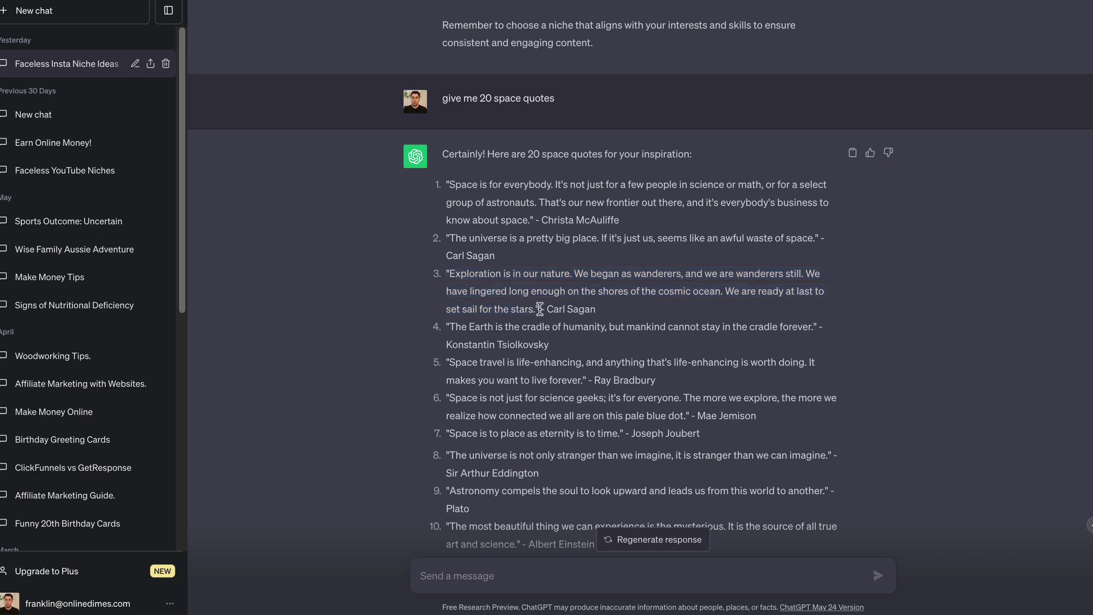
{"action": "left_click_drag", "start_coordinate": [538, 308], "coordinate": [455, 279]}
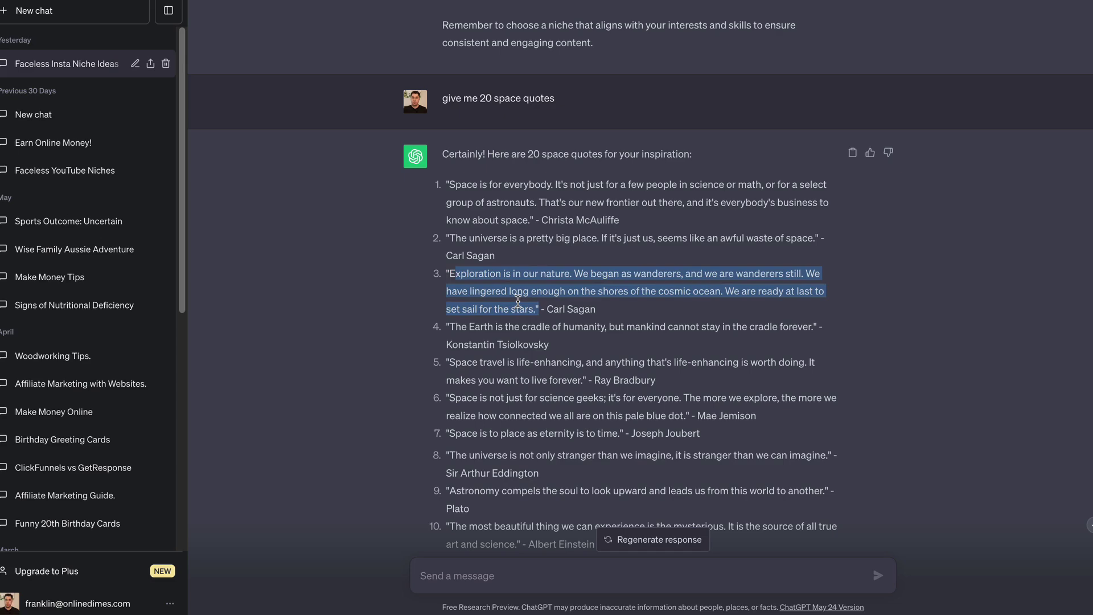
{"action": "scroll", "coordinate": [518, 302], "scroll_direction": "down", "scroll_amount": 7}
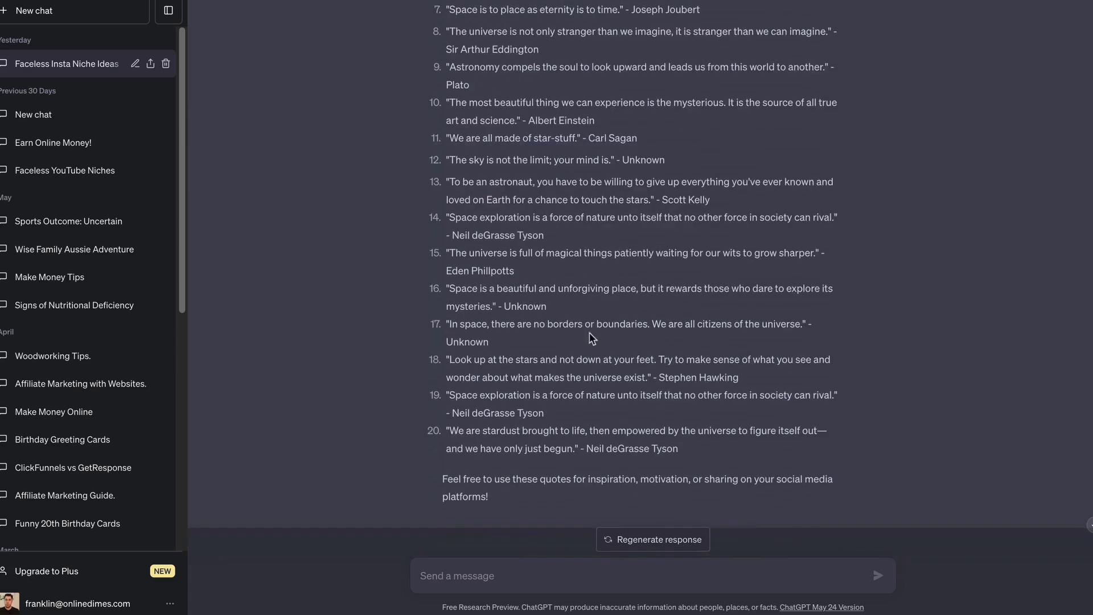
{"action": "scroll", "coordinate": [592, 338], "scroll_direction": "up", "scroll_amount": 4}
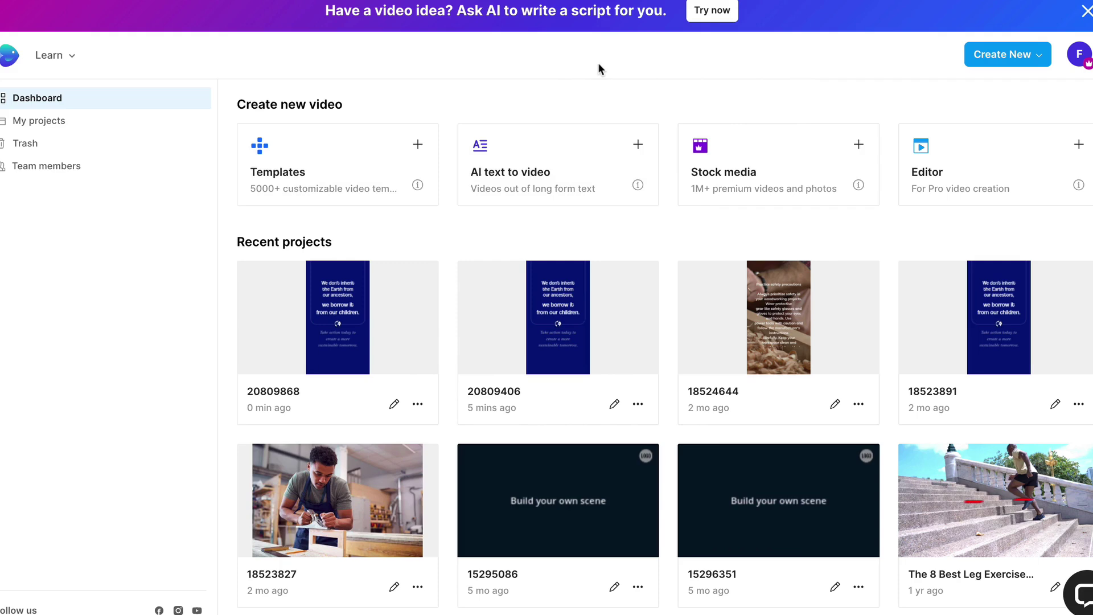
- Create a Portrait 9:16 project from the Earth Day Motivational Quote template
{"action": "left_click", "coordinate": [1013, 55]}
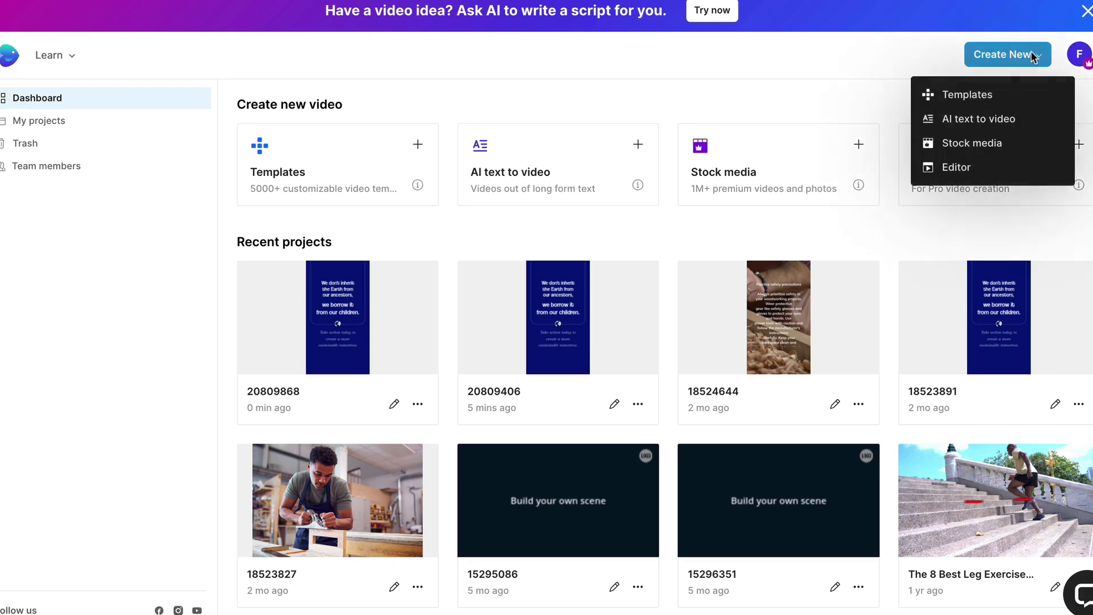
{"action": "left_click", "coordinate": [985, 97]}
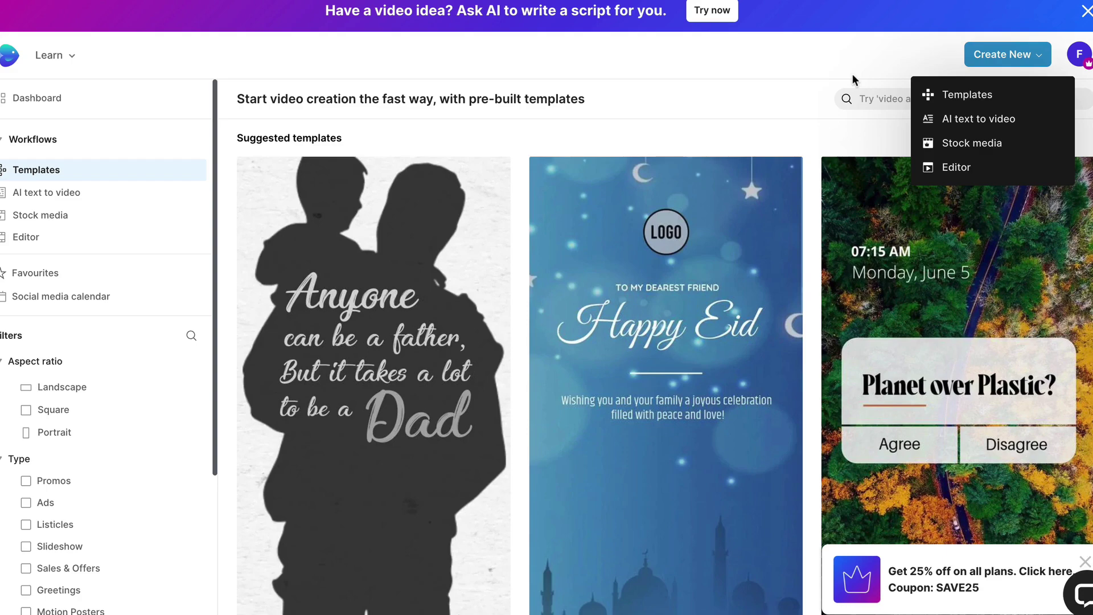
{"action": "scroll", "coordinate": [662, 285], "scroll_direction": "down", "scroll_amount": 9}
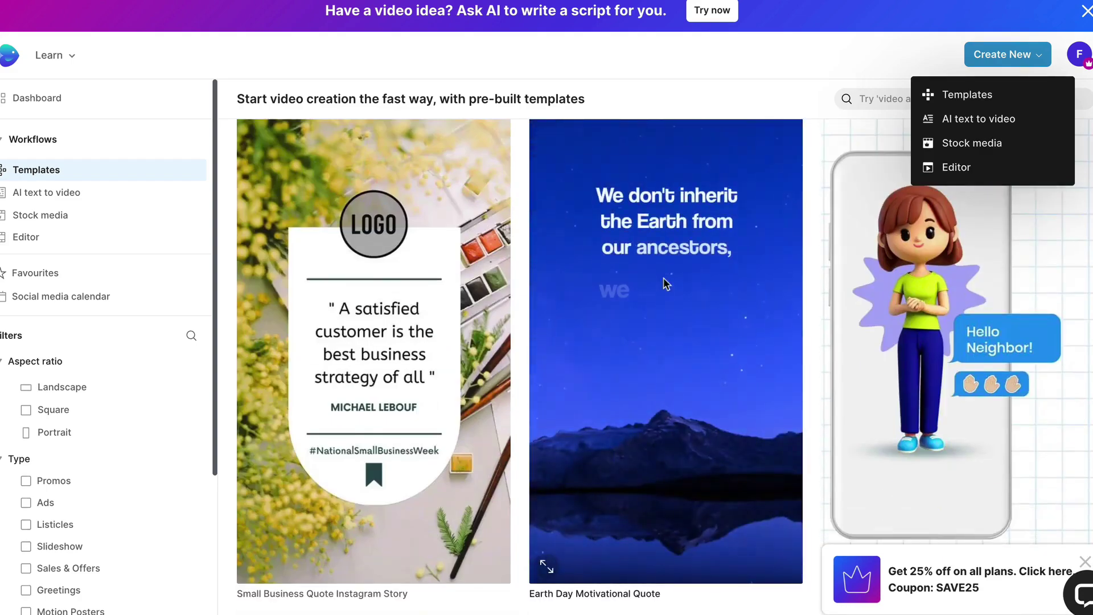
{"action": "left_click", "coordinate": [637, 228]}
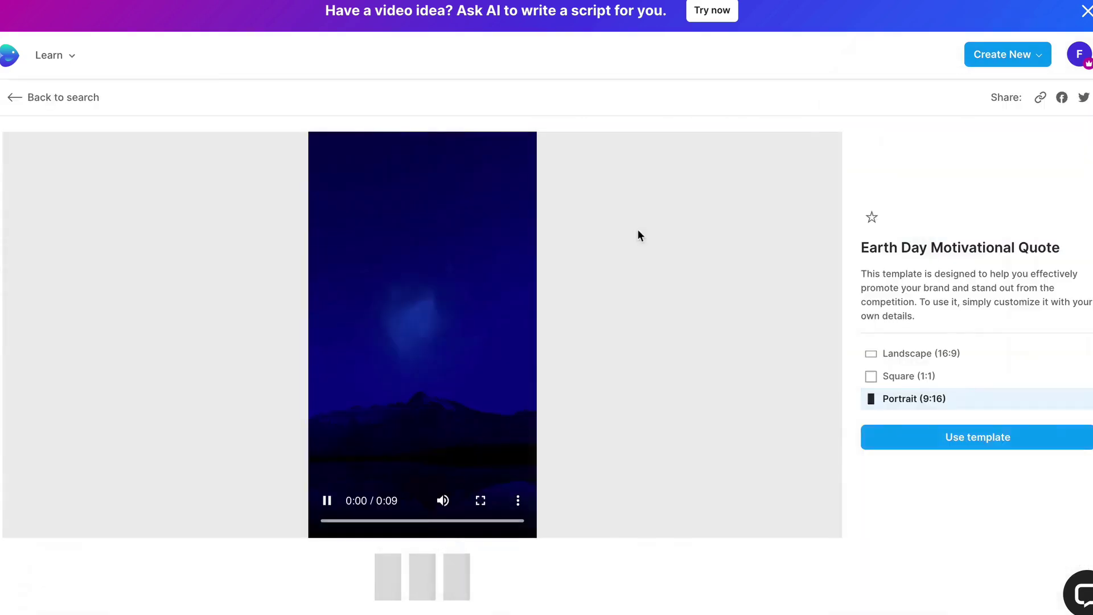
{"action": "left_click", "coordinate": [455, 367]}
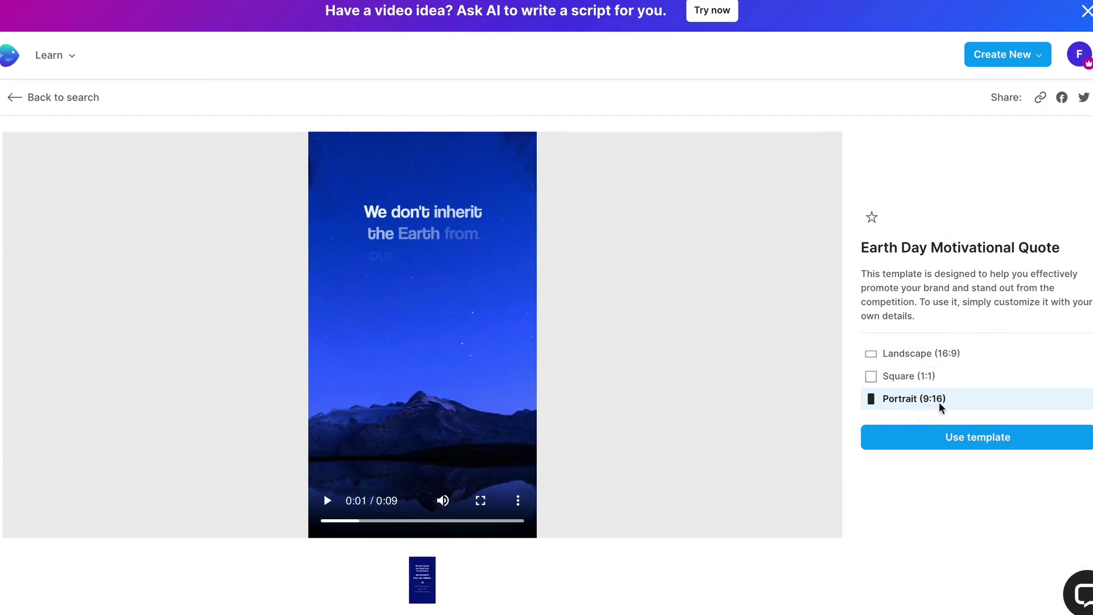
{"action": "left_click", "coordinate": [944, 438]}
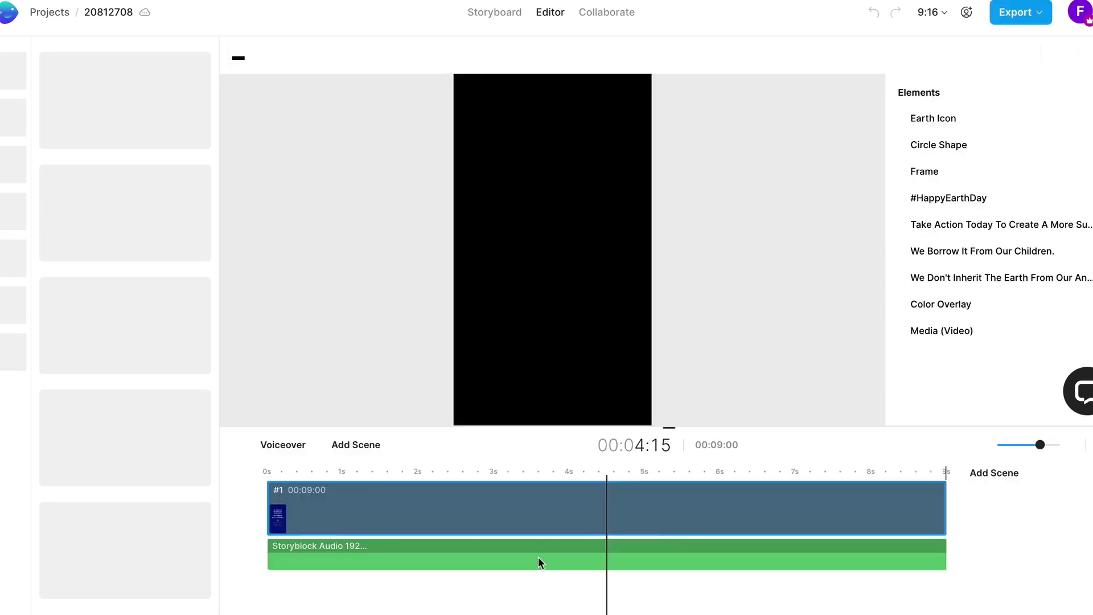
- Delete the music track, the 'we borrow it from our children' text and the Earth icon
{"action": "left_click", "coordinate": [539, 563]}
{"action": "key", "text": "Delete"}
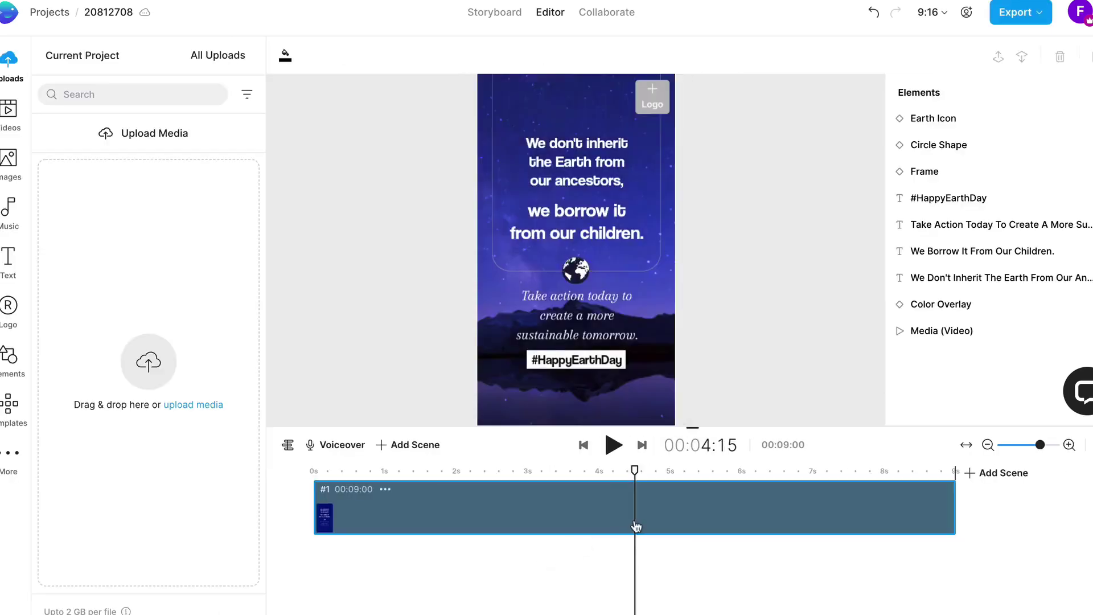
{"action": "left_click", "coordinate": [576, 222]}
{"action": "key", "text": "Delete"}
{"action": "left_click", "coordinate": [575, 272]}
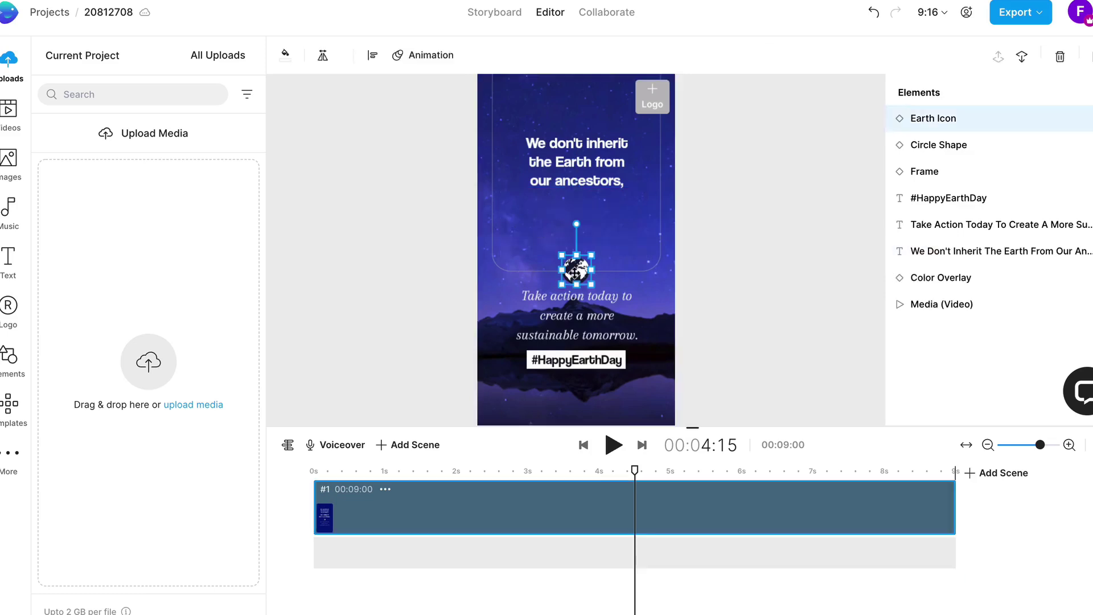
{"action": "key", "text": "Delete"}
- Delete the circle shape, the 'Take action today' text and the #HappyEarthDay label
{"action": "left_click", "coordinate": [600, 269]}
{"action": "left_click", "coordinate": [590, 274]}
{"action": "key", "text": "Delete"}
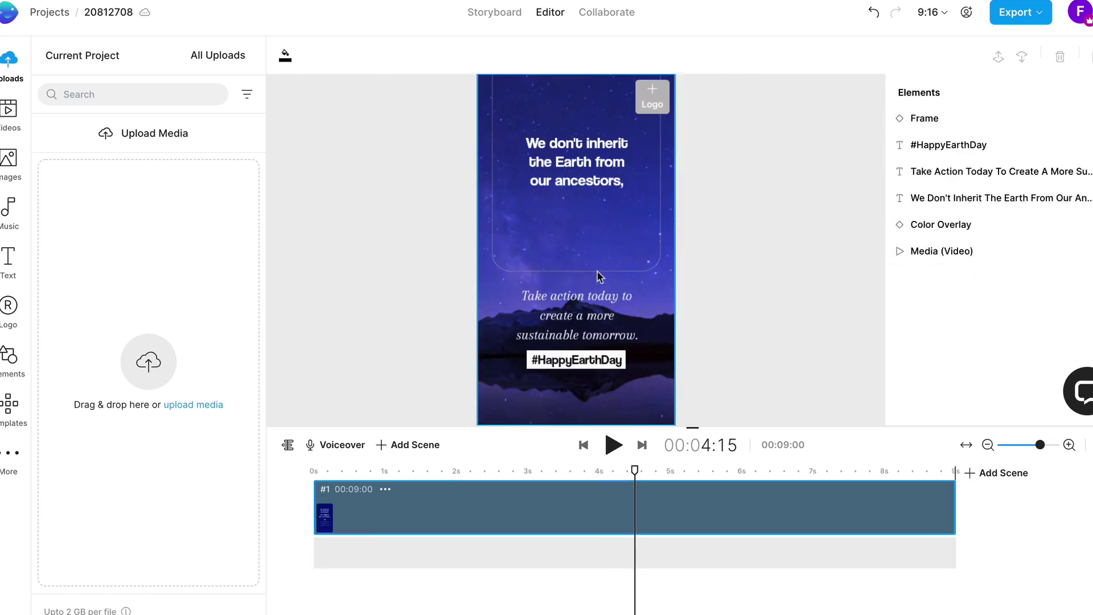
{"action": "left_click", "coordinate": [600, 276]}
{"action": "left_click", "coordinate": [589, 297]}
{"action": "key", "text": "Delete"}
{"action": "left_click", "coordinate": [574, 370]}
{"action": "key", "text": "Delete"}
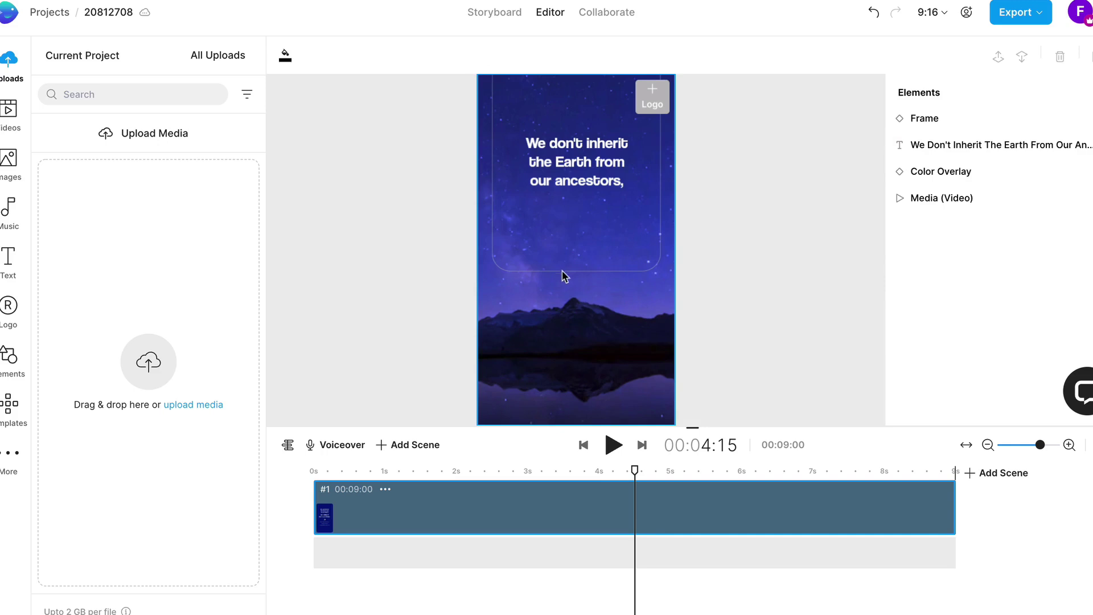
- Upload fytj.png and the screenshot space image, then drop a space image onto the scene as background
{"action": "left_click", "coordinate": [562, 272]}
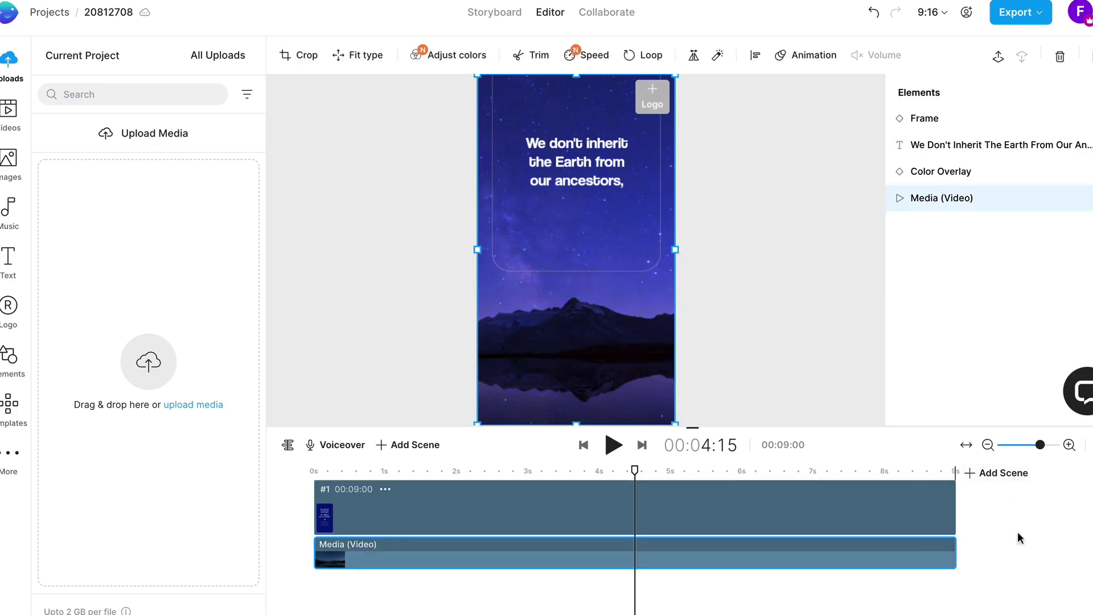
{"action": "left_click", "coordinate": [194, 274]}
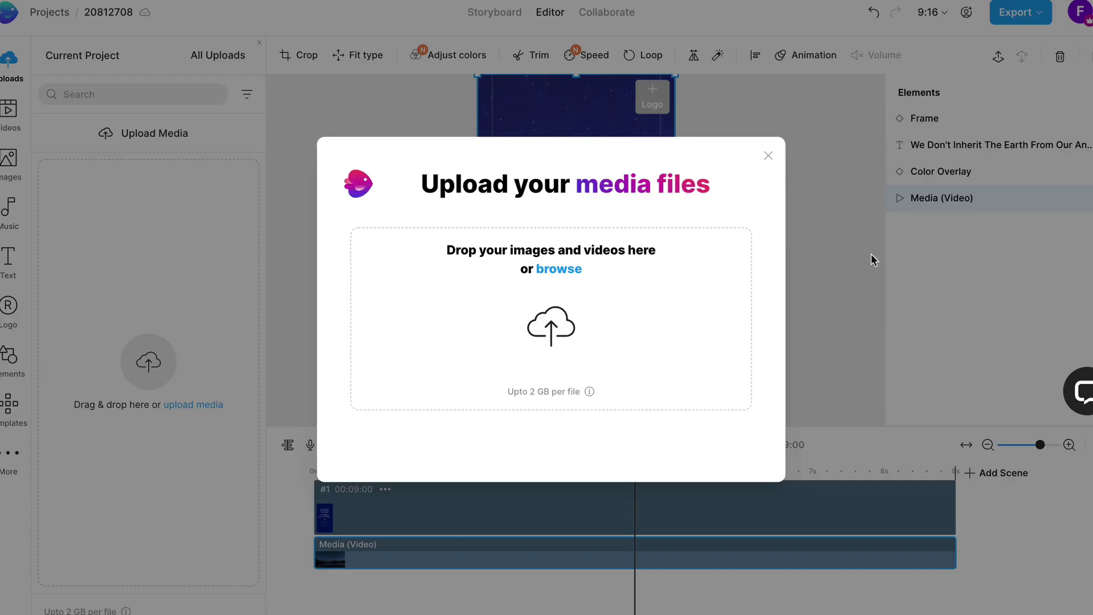
{"action": "left_click", "coordinate": [768, 156]}
{"action": "left_click", "coordinate": [1046, 323]}
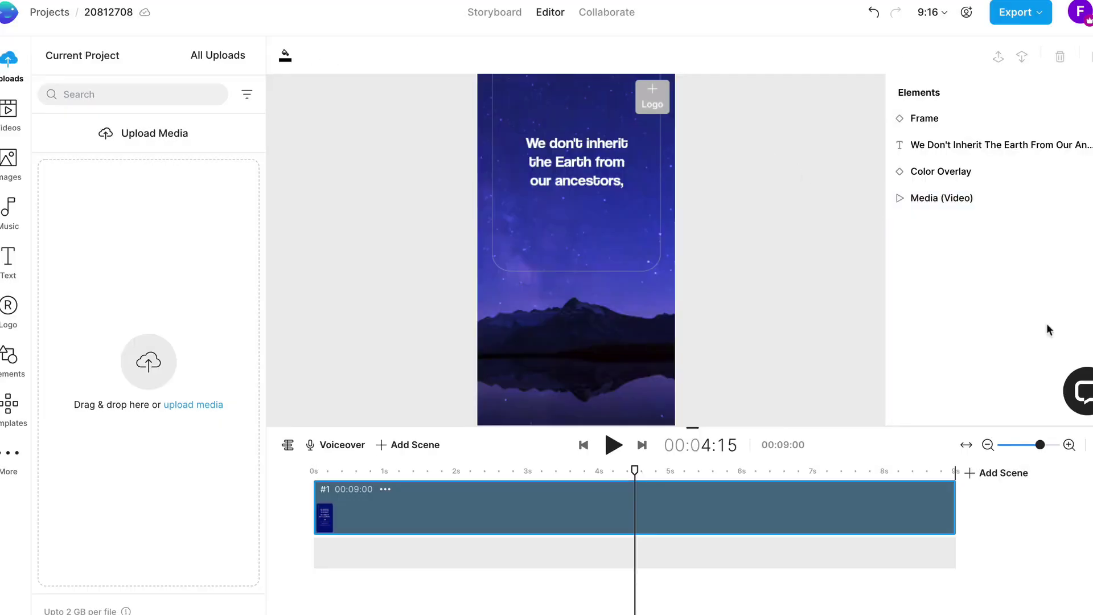
{"action": "left_click_drag", "start_coordinate": [330, 324], "coordinate": [108, 263]}
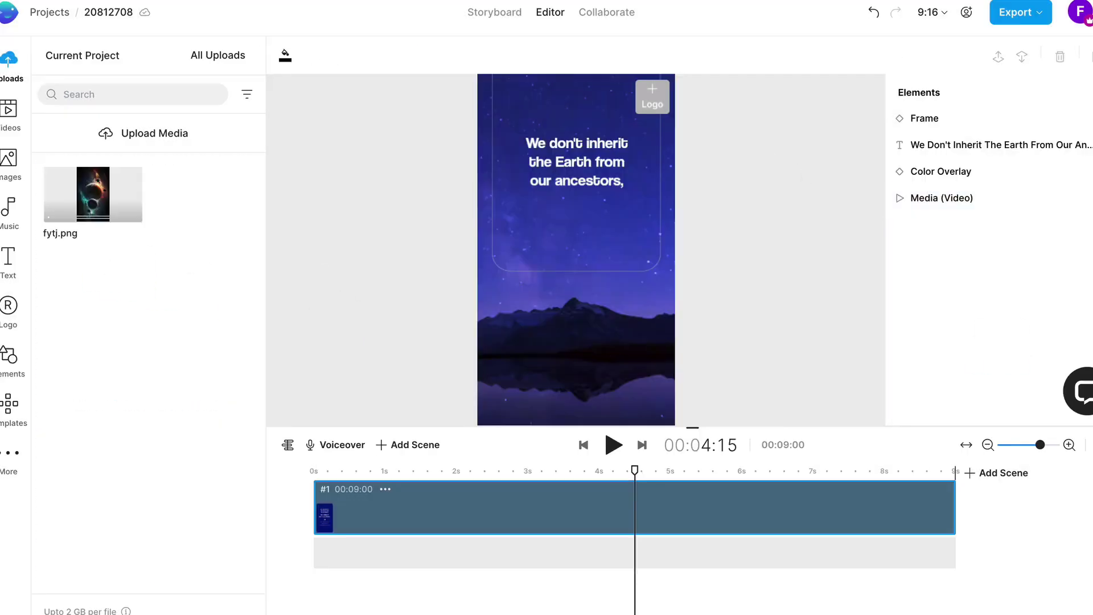
{"action": "left_click_drag", "start_coordinate": [444, 319], "coordinate": [95, 312]}
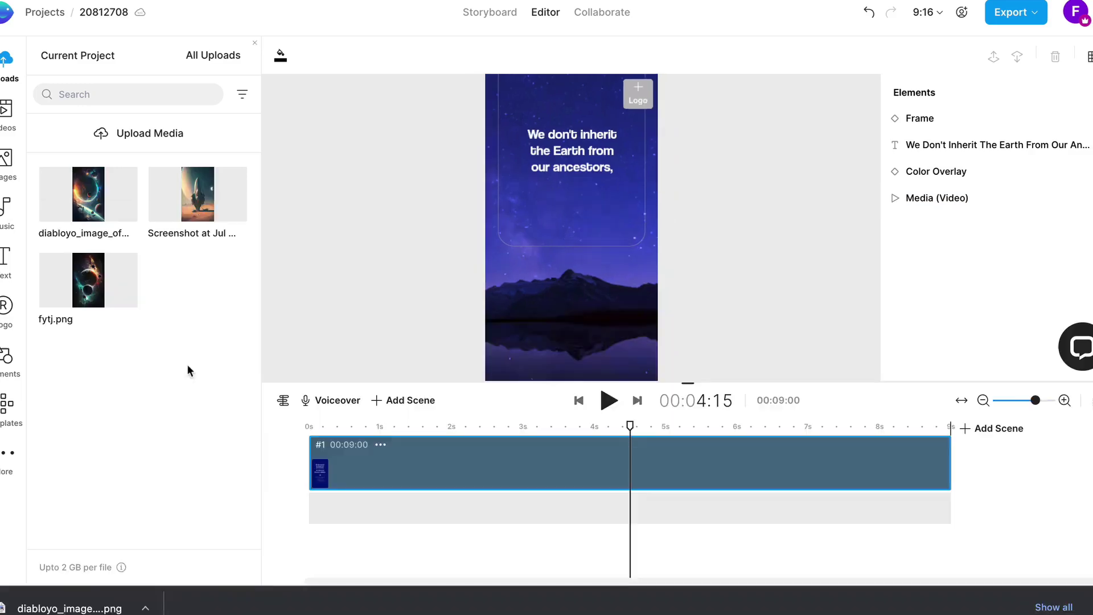
{"action": "left_click_drag", "start_coordinate": [117, 202], "coordinate": [526, 279]}
- Replace scene 1's background with the space image and duplicate the scene
{"action": "left_click", "coordinate": [516, 375]}
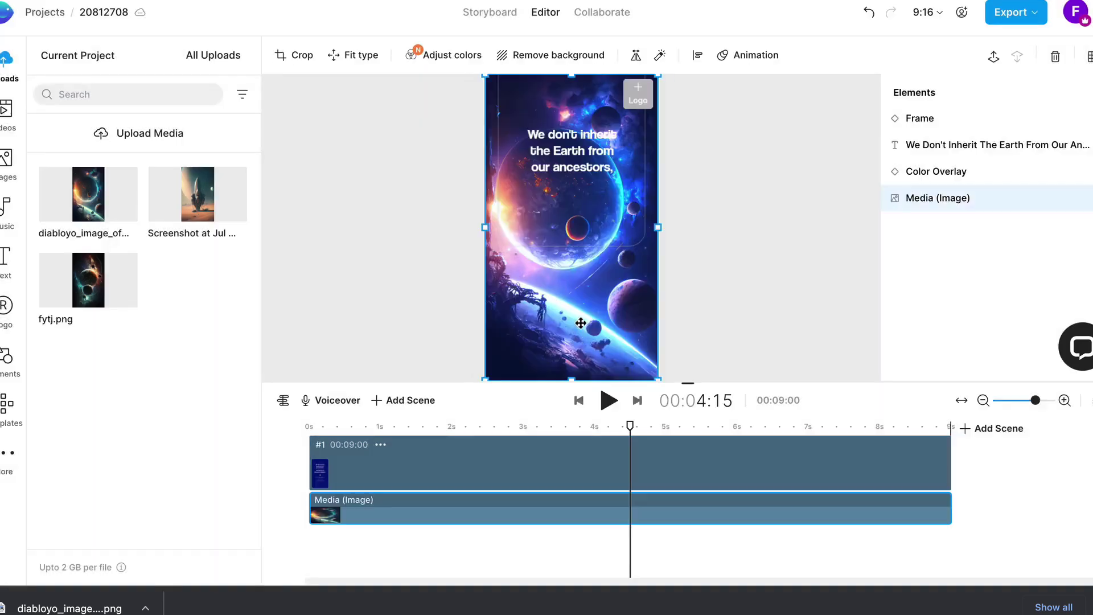
{"action": "left_click", "coordinate": [732, 269]}
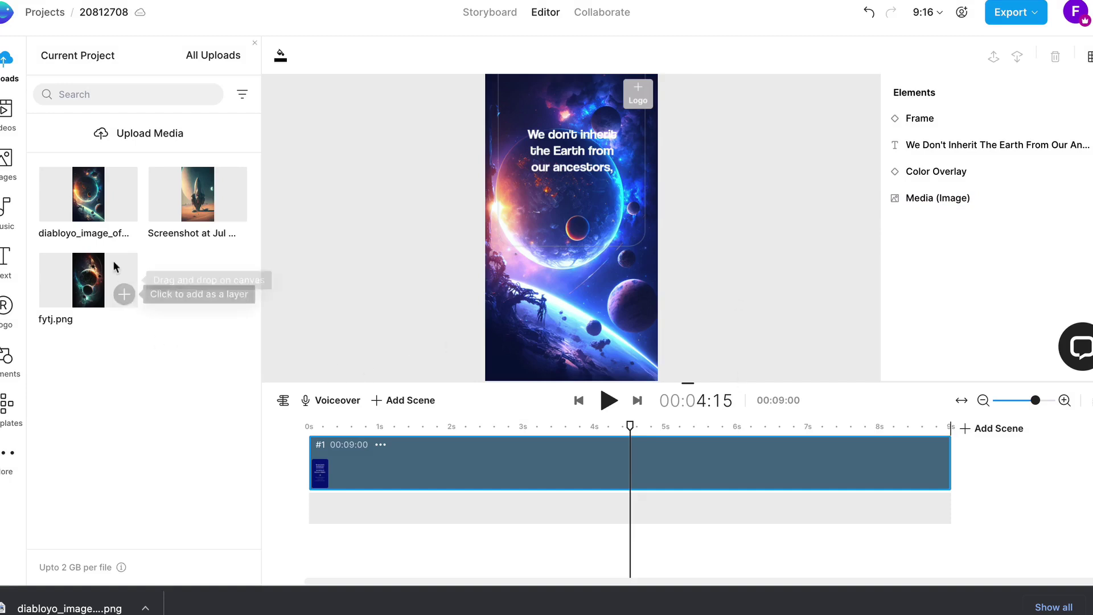
{"action": "left_click_drag", "start_coordinate": [230, 203], "coordinate": [969, 470]}
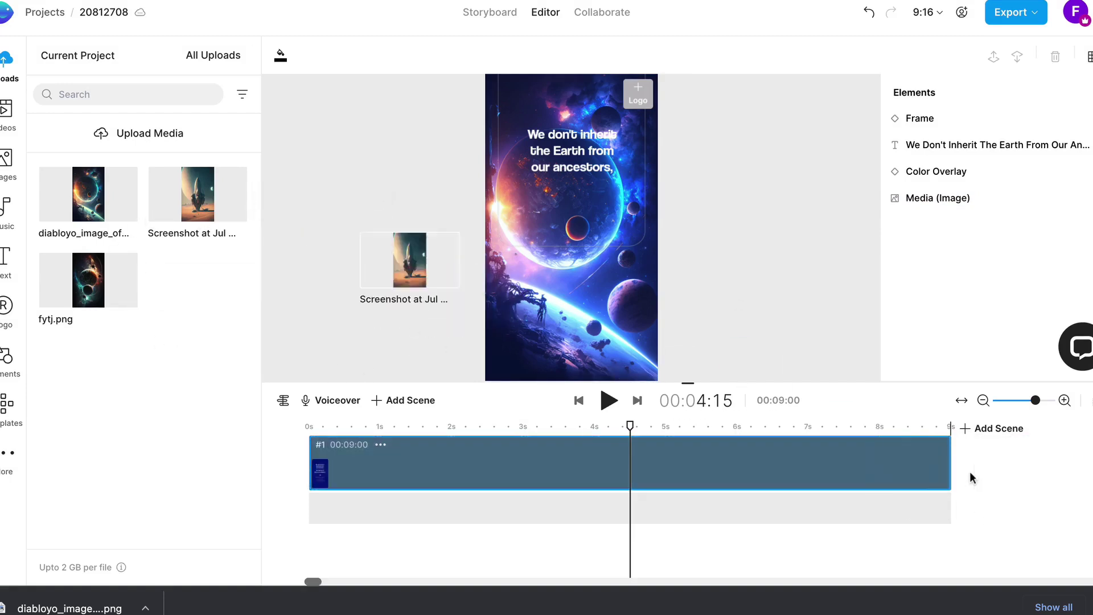
{"action": "key", "text": "ctrl+c"}
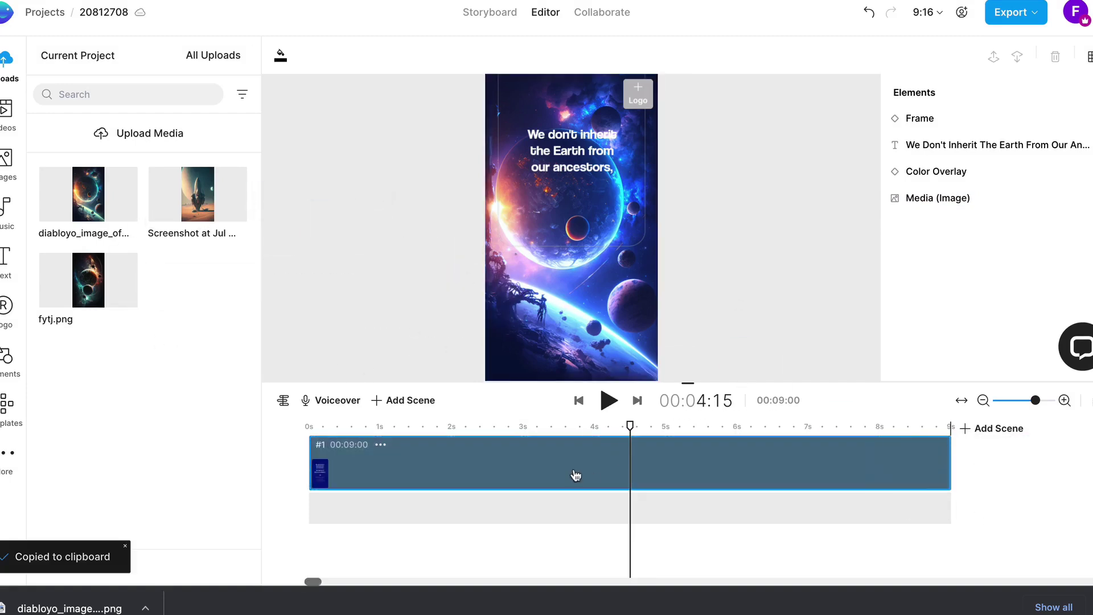
{"action": "key", "text": "ctrl+v"}
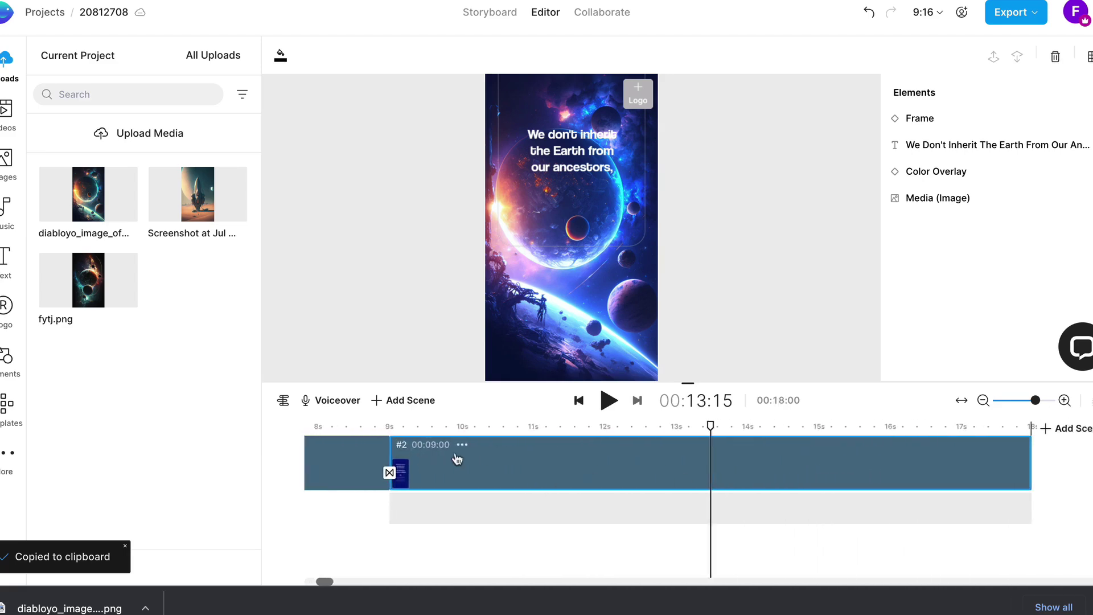
- Give scene 2 the screenshot space image, trimming scene 2 to 00:05:26 and scene 1 to 00:04:18
{"action": "left_click_drag", "start_coordinate": [231, 204], "coordinate": [561, 312]}
{"action": "left_click", "coordinate": [476, 372]}
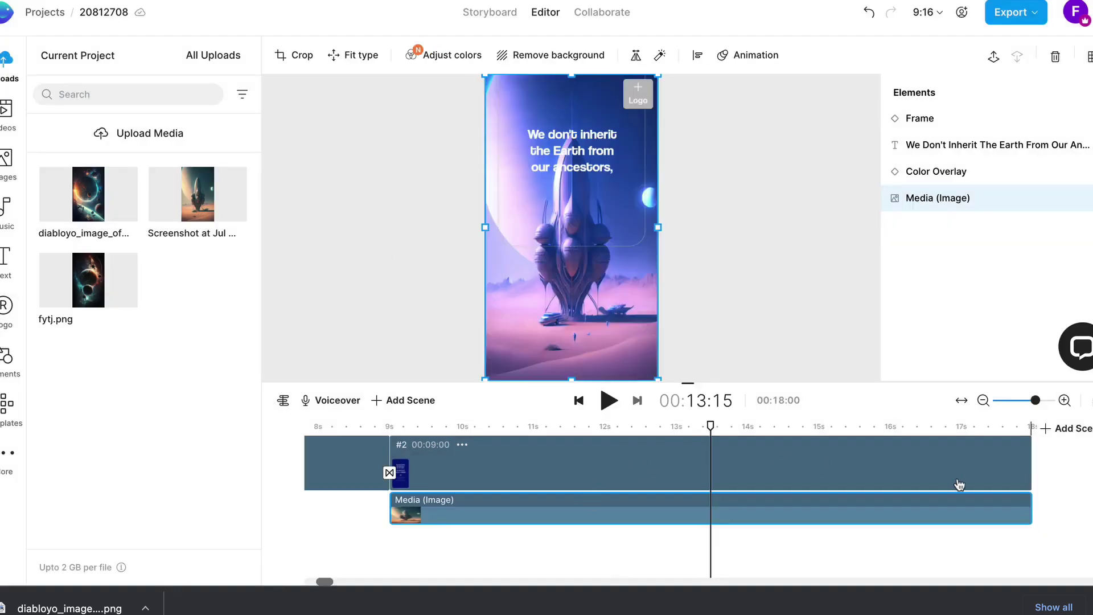
{"action": "left_click_drag", "start_coordinate": [1022, 456], "coordinate": [808, 456]}
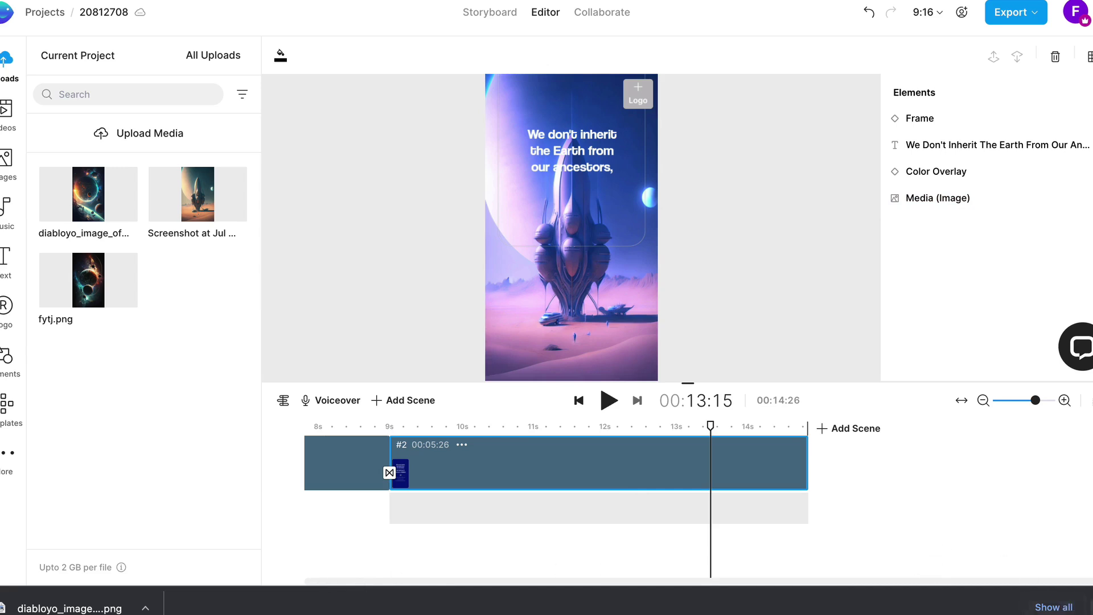
{"action": "left_click", "coordinate": [1089, 607]}
{"action": "left_click_drag", "start_coordinate": [390, 513], "coordinate": [236, 503]}
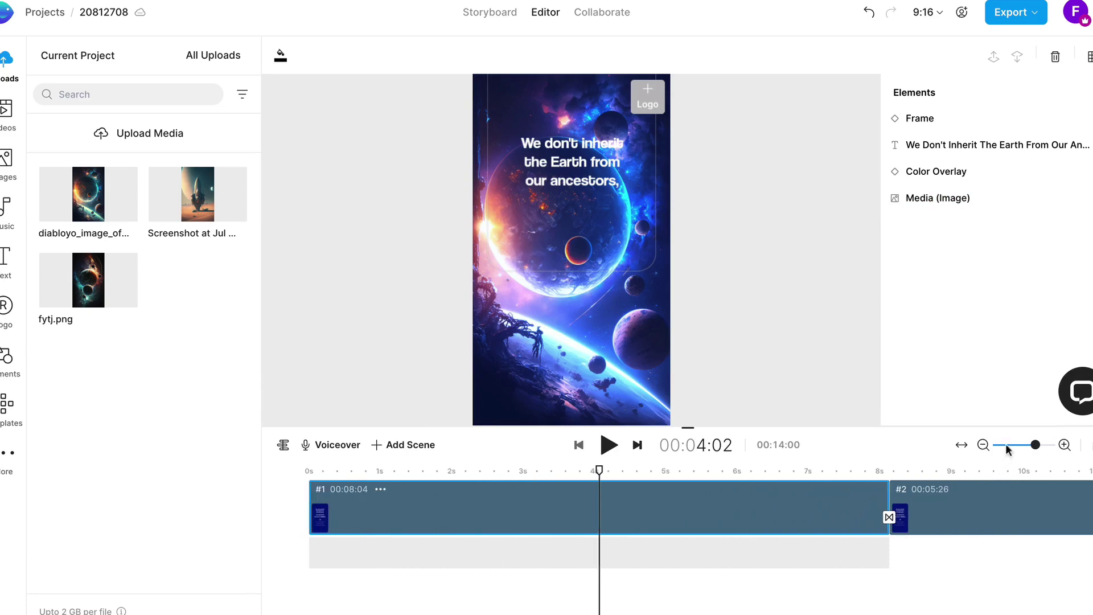
{"action": "left_click_drag", "start_coordinate": [1034, 444], "coordinate": [1028, 444]}
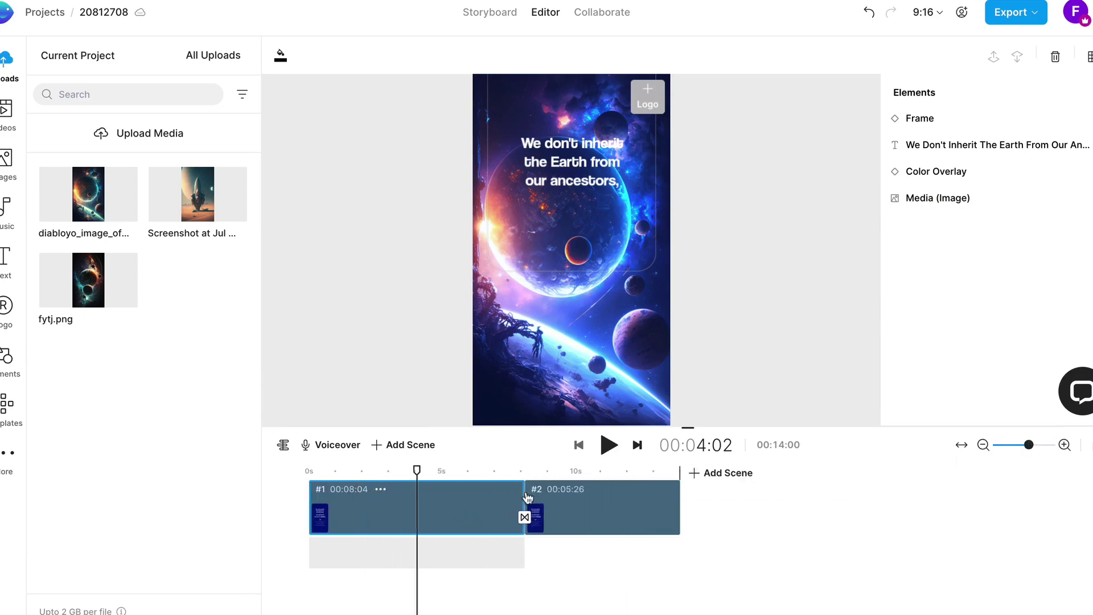
{"action": "left_click_drag", "start_coordinate": [509, 498], "coordinate": [432, 499]}
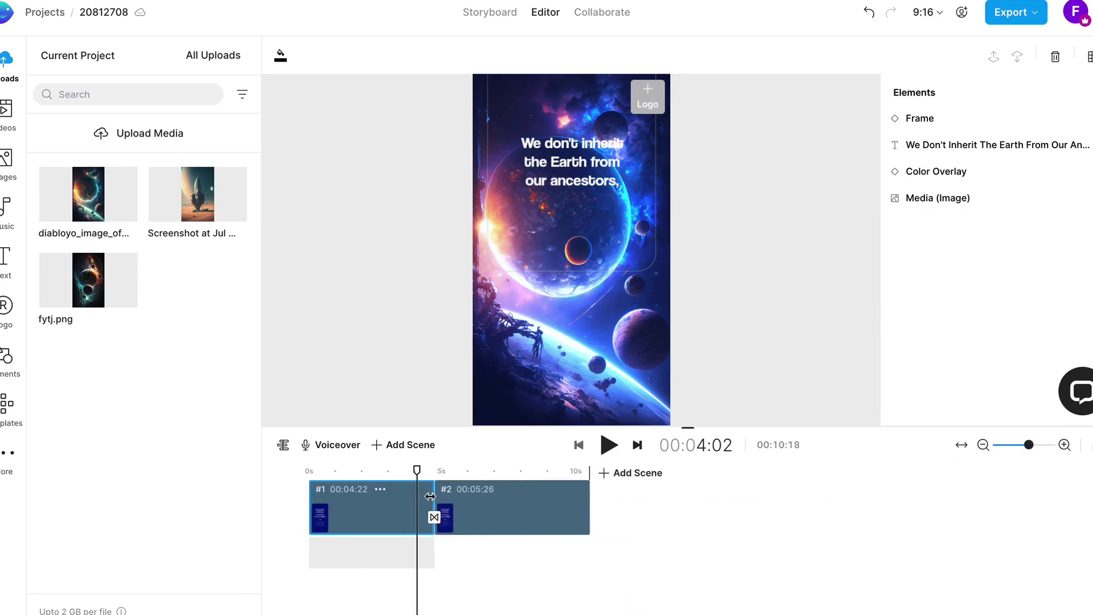
- Duplicate scene 2 as scene 3 with fytj.png as its background, then preview the video
{"action": "left_click", "coordinate": [565, 515]}
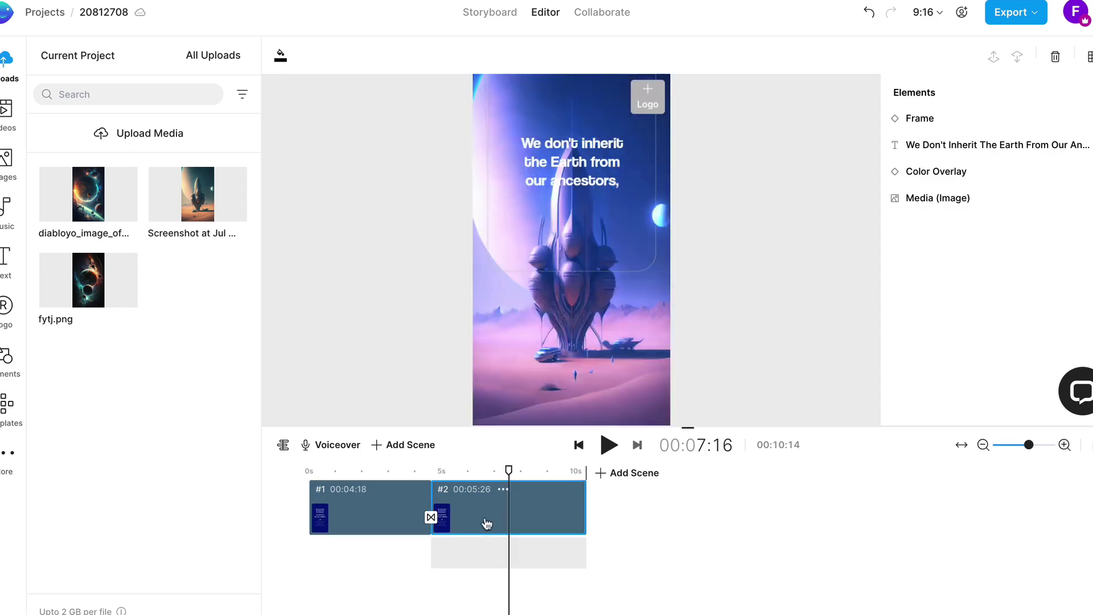
{"action": "key", "text": "ctrl+c"}
{"action": "key", "text": "ctrl+v"}
{"action": "mouse_move", "coordinate": [85, 273]}
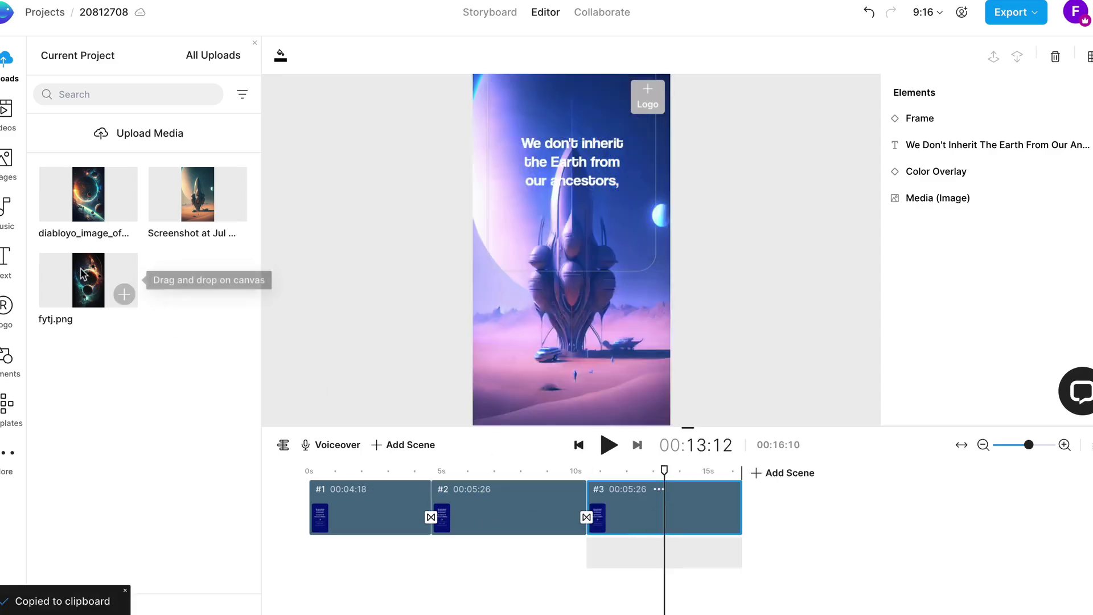
{"action": "left_click_drag", "start_coordinate": [82, 277], "coordinate": [642, 303]}
{"action": "left_click", "coordinate": [471, 395]}
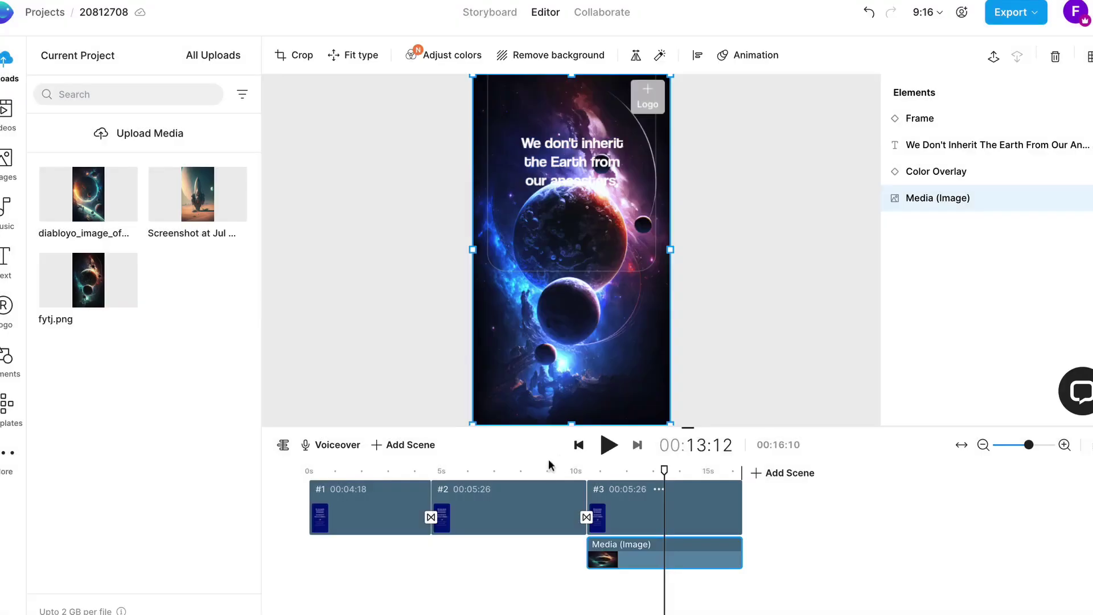
{"action": "left_click", "coordinate": [548, 483]}
{"action": "left_click_drag", "start_coordinate": [549, 483], "coordinate": [336, 483]}
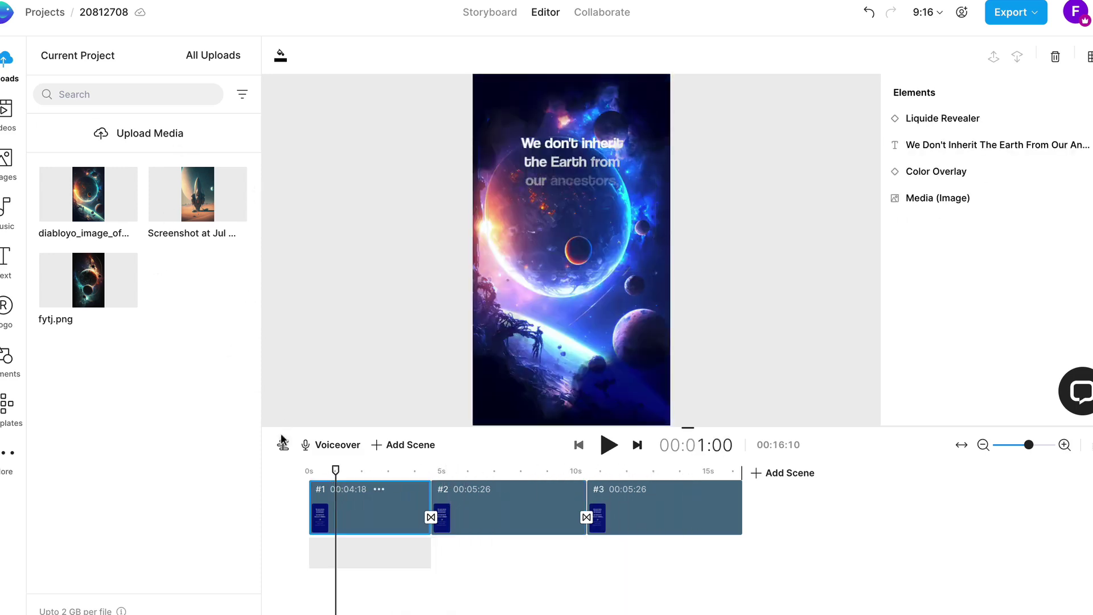
- Open Automated text to speech and select the 'Exploration is in our nature' quote to copy
{"action": "left_click", "coordinate": [335, 448]}
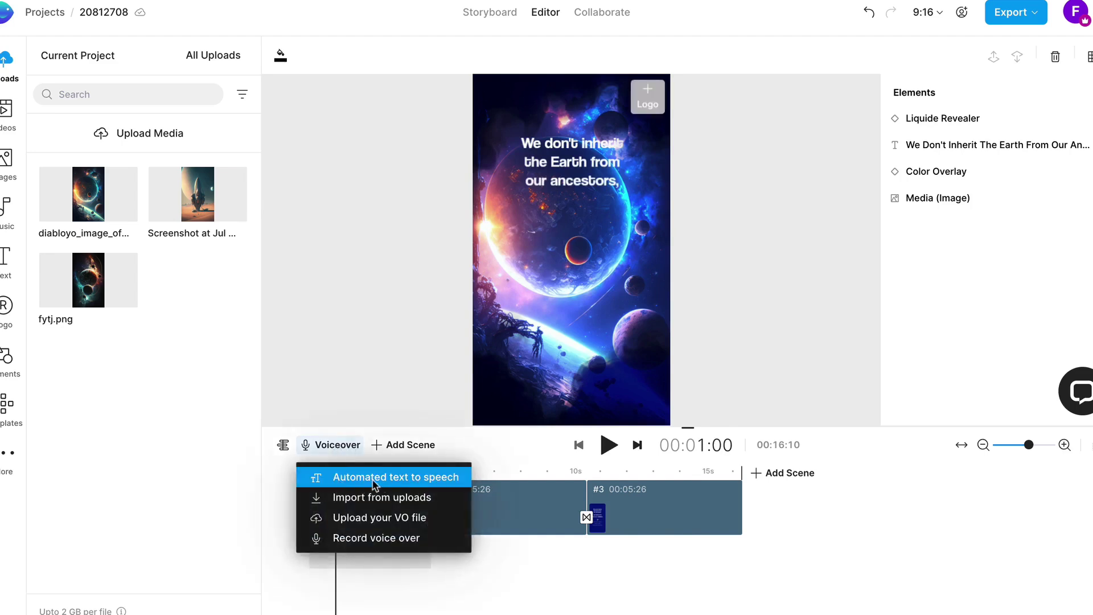
{"action": "left_click", "coordinate": [427, 477]}
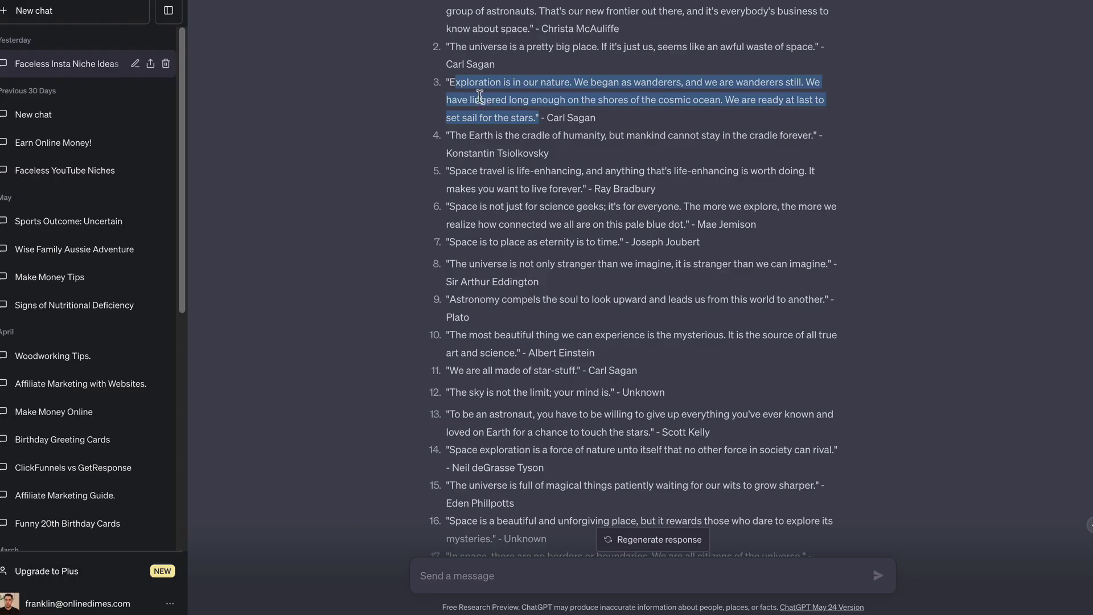
{"action": "left_click", "coordinate": [480, 96]}
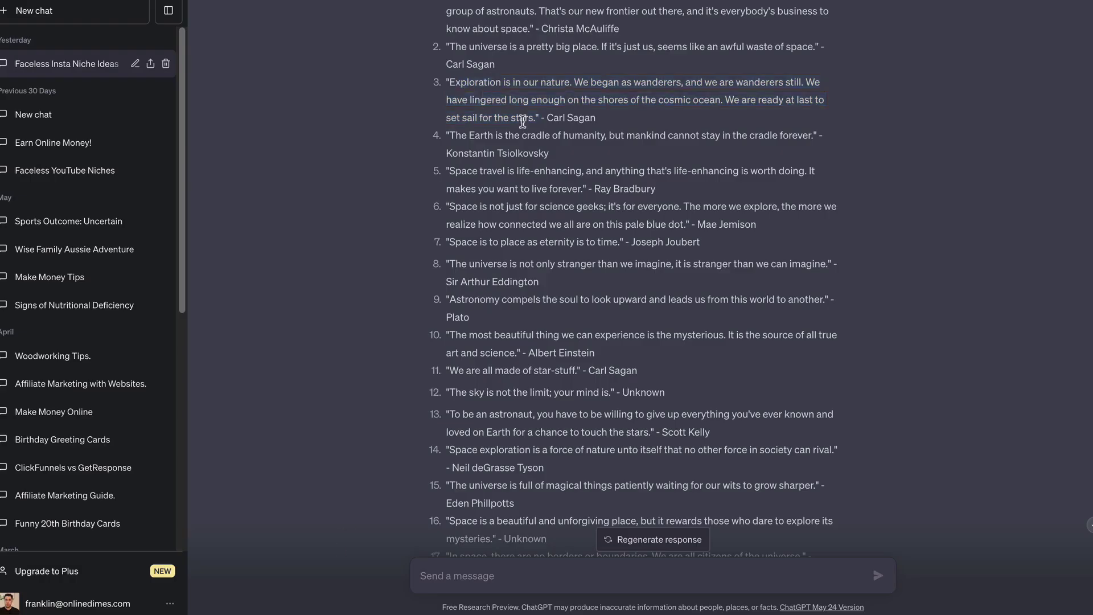
{"action": "left_click_drag", "start_coordinate": [531, 118], "coordinate": [453, 82]}
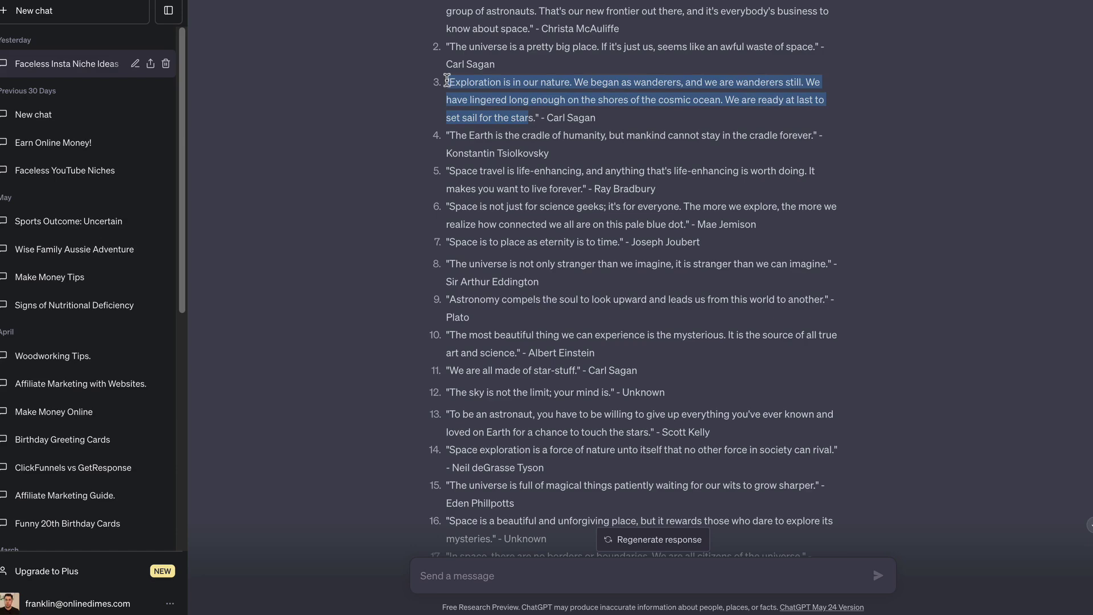
{"action": "left_click", "coordinate": [535, 118]}
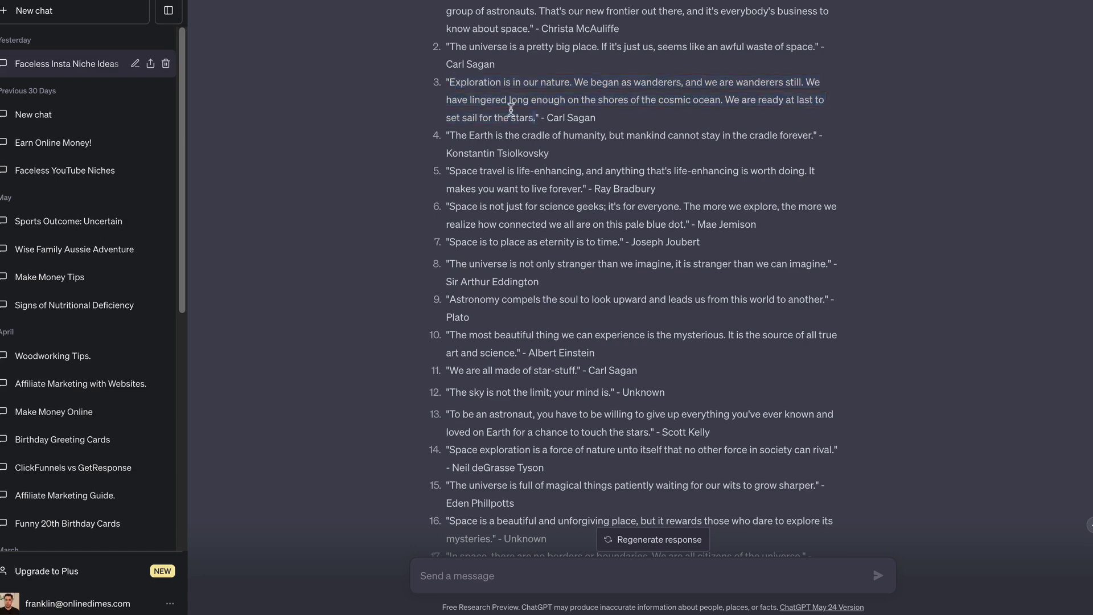
{"action": "left_click_drag", "start_coordinate": [535, 117], "coordinate": [450, 81]}
{"action": "right_click", "coordinate": [469, 85]}
- Replace the voiceover text with the Exploration quote, pick a narrator voice, generate and add it
{"action": "left_click", "coordinate": [481, 91]}
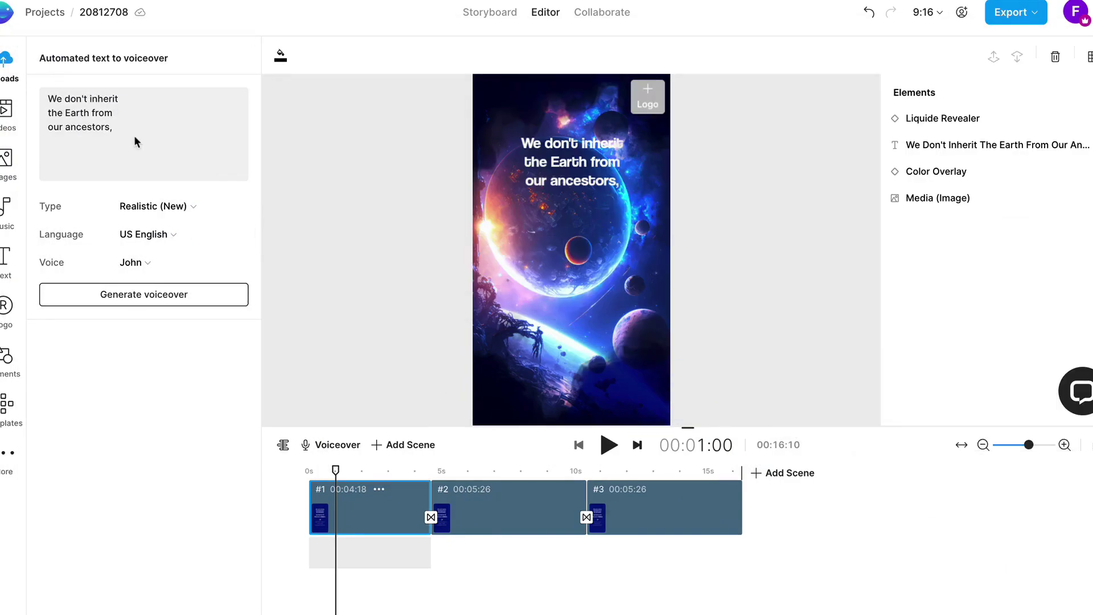
{"action": "left_click", "coordinate": [139, 135]}
{"action": "key", "text": "ctrl+a"}
{"action": "key", "text": "ctrl+v"}
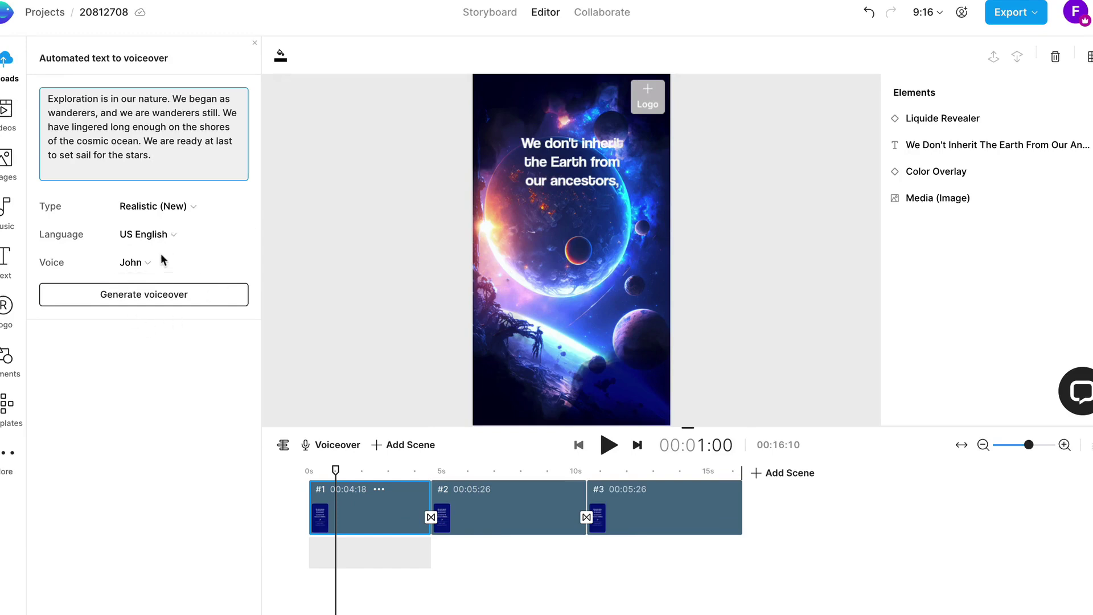
{"action": "left_click", "coordinate": [138, 262]}
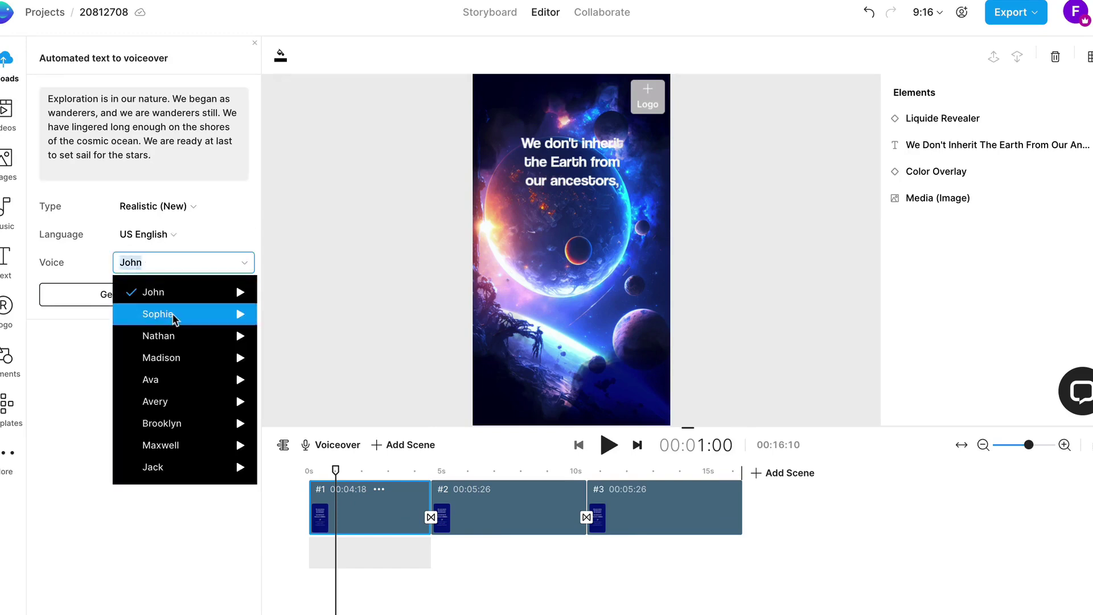
{"action": "left_click", "coordinate": [55, 357]}
{"action": "left_click", "coordinate": [99, 294]}
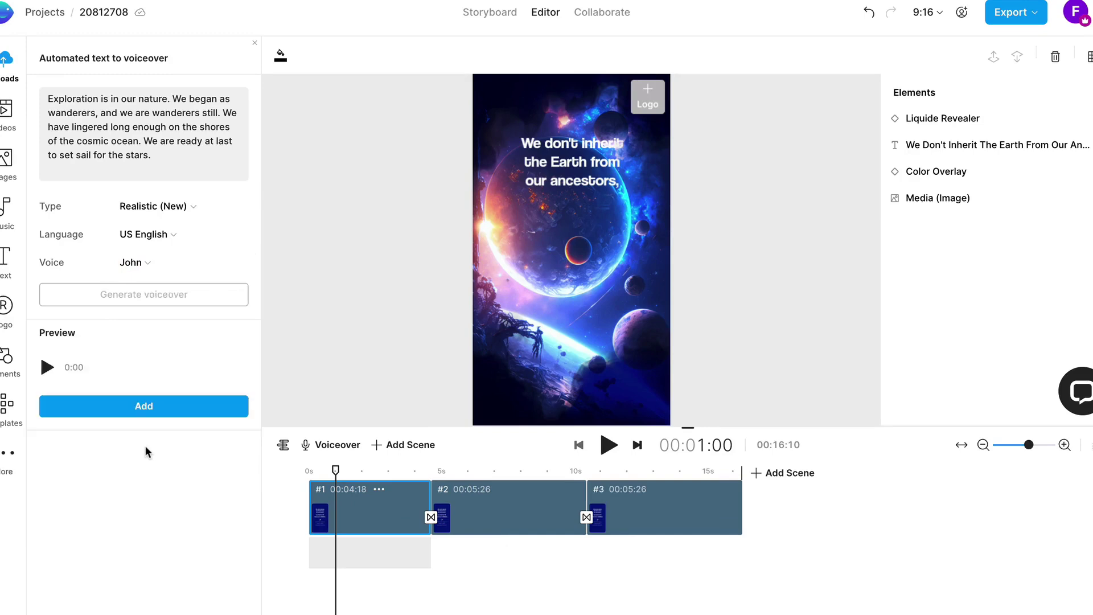
{"action": "left_click", "coordinate": [151, 416]}
- Move the voiceover to start at 0s and play the video to check timing
{"action": "left_click_drag", "start_coordinate": [373, 605], "coordinate": [346, 598]}
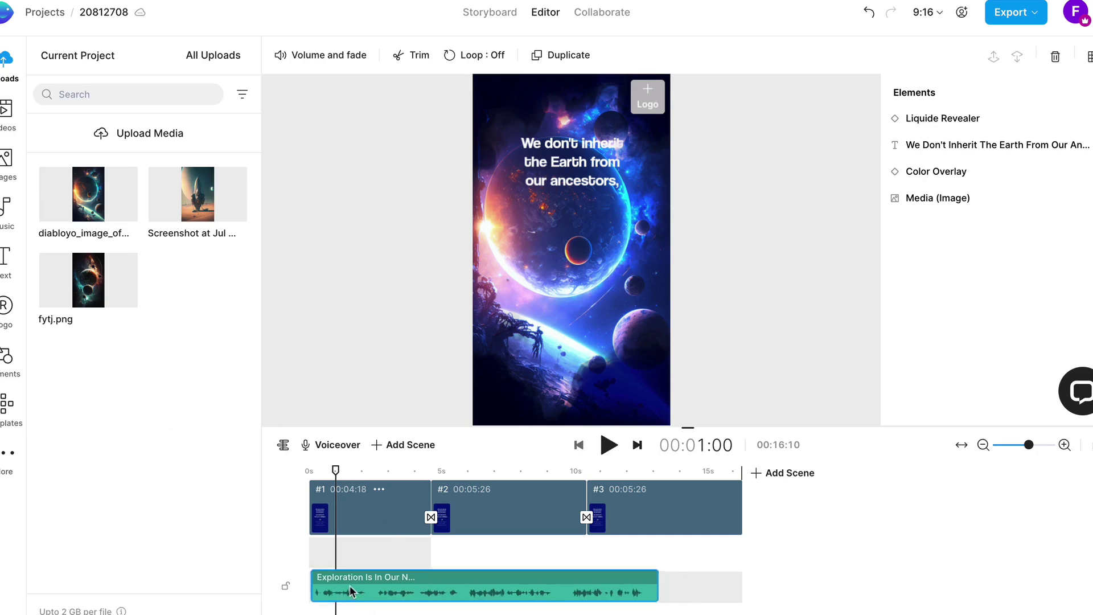
{"action": "left_click_drag", "start_coordinate": [335, 473], "coordinate": [310, 471]}
{"action": "left_click", "coordinate": [609, 445]}
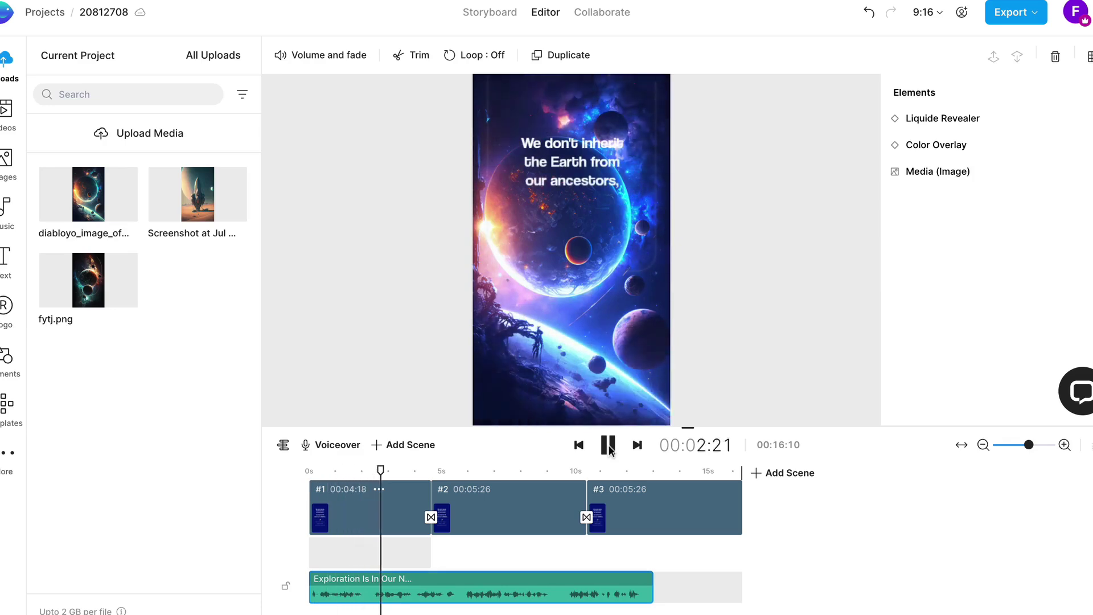
{"action": "left_click", "coordinate": [608, 445]}
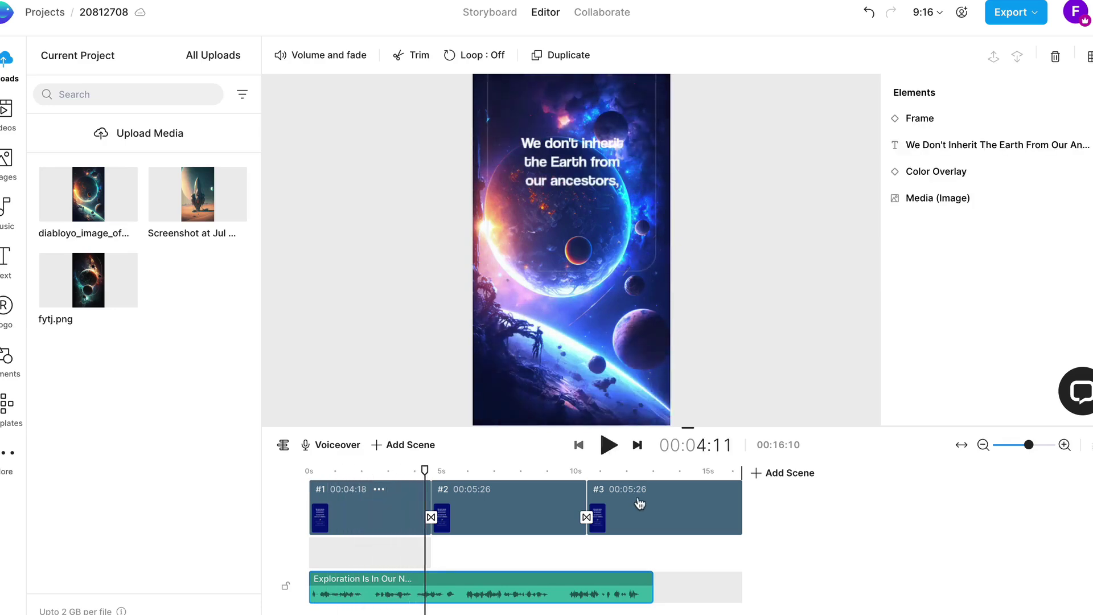
- Trim scenes 2 and 3 to 3:10 and 5:01 so the video ends at 12:29
{"action": "left_click", "coordinate": [637, 503]}
{"action": "left_click_drag", "start_coordinate": [587, 499], "coordinate": [514, 499]}
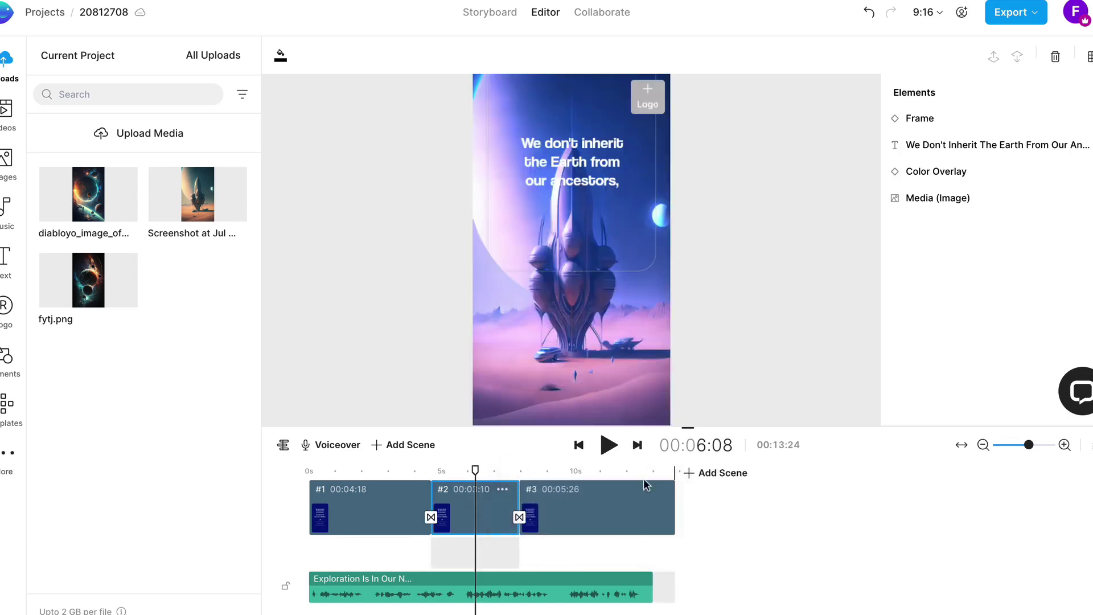
{"action": "left_click_drag", "start_coordinate": [674, 504], "coordinate": [649, 503]}
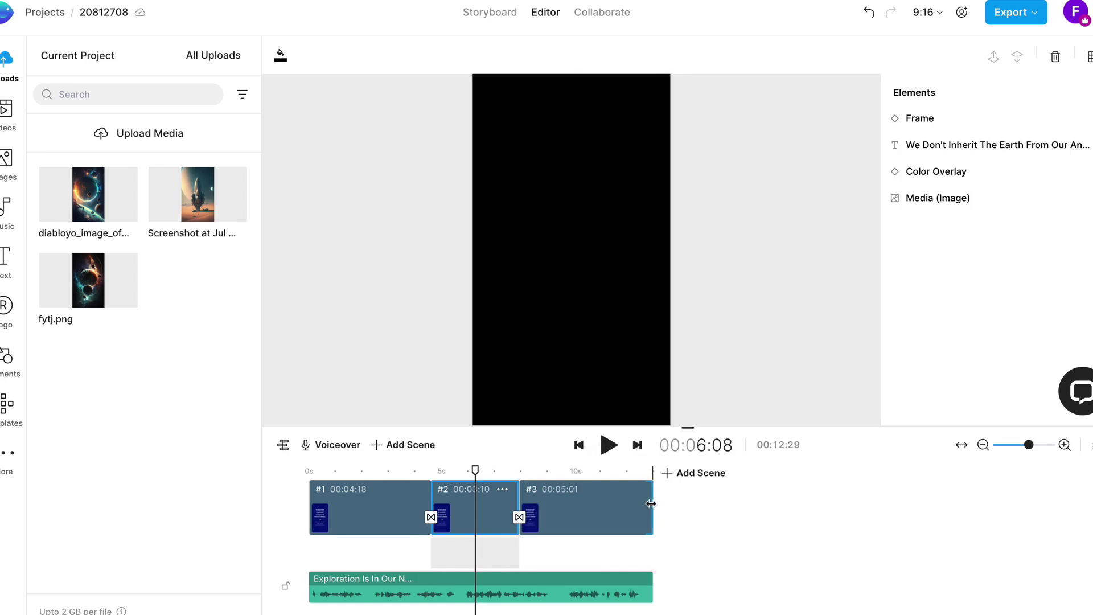
{"action": "left_click_drag", "start_coordinate": [588, 471], "coordinate": [309, 472]}
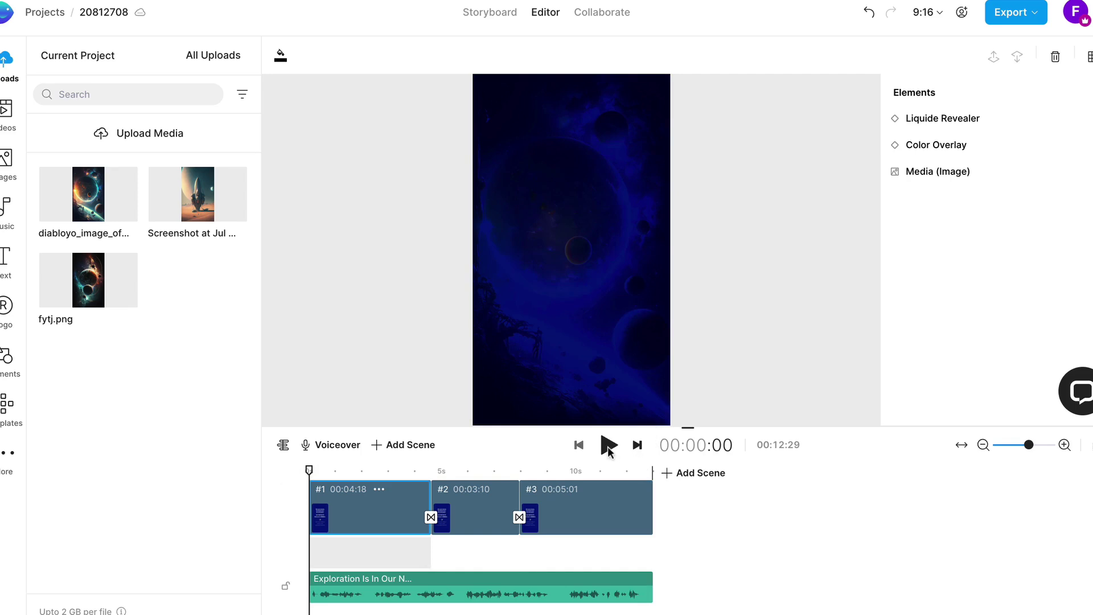
- Delete the 'We don't inherit the Earth' caption text from scenes 1 and 2, then play from the start
{"action": "left_click", "coordinate": [570, 169]}
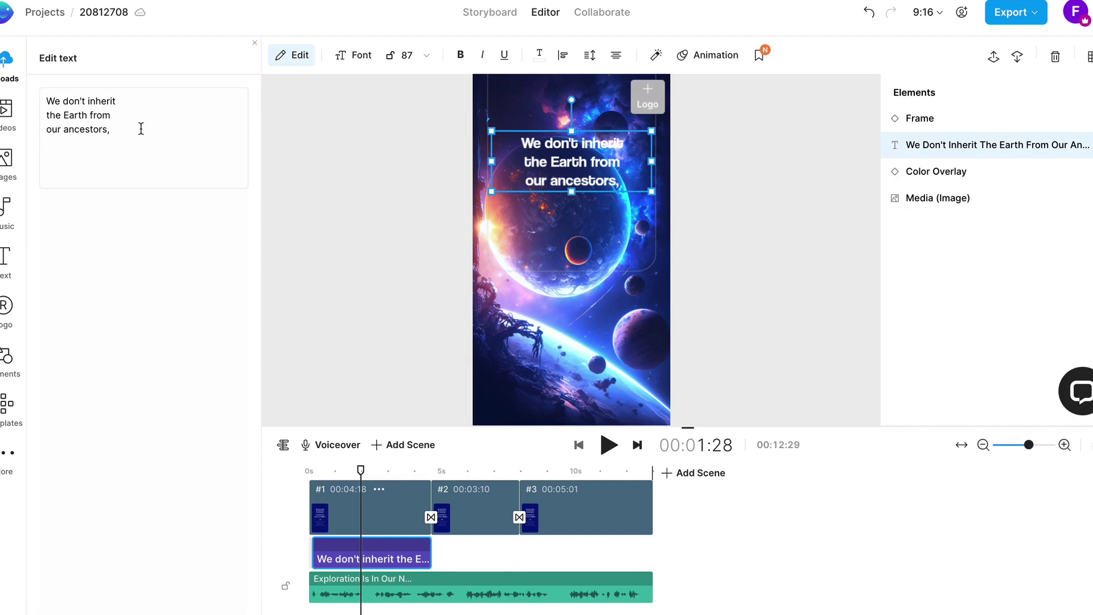
{"action": "left_click_drag", "start_coordinate": [141, 129], "coordinate": [44, 101]}
{"action": "key", "text": "BackSpace"}
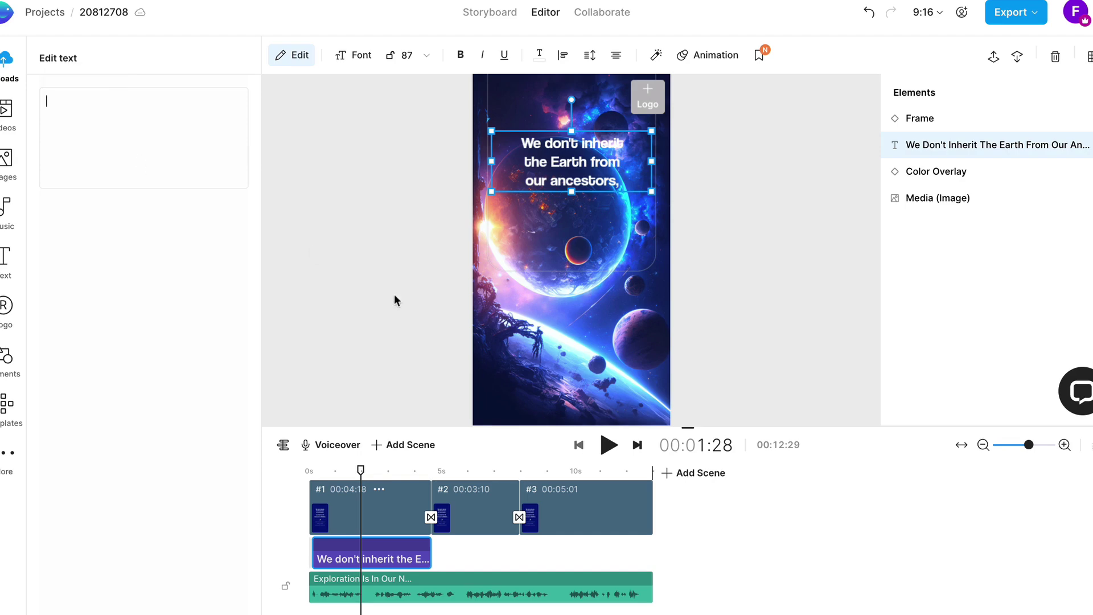
{"action": "left_click", "coordinate": [458, 503]}
{"action": "left_click", "coordinate": [557, 156]}
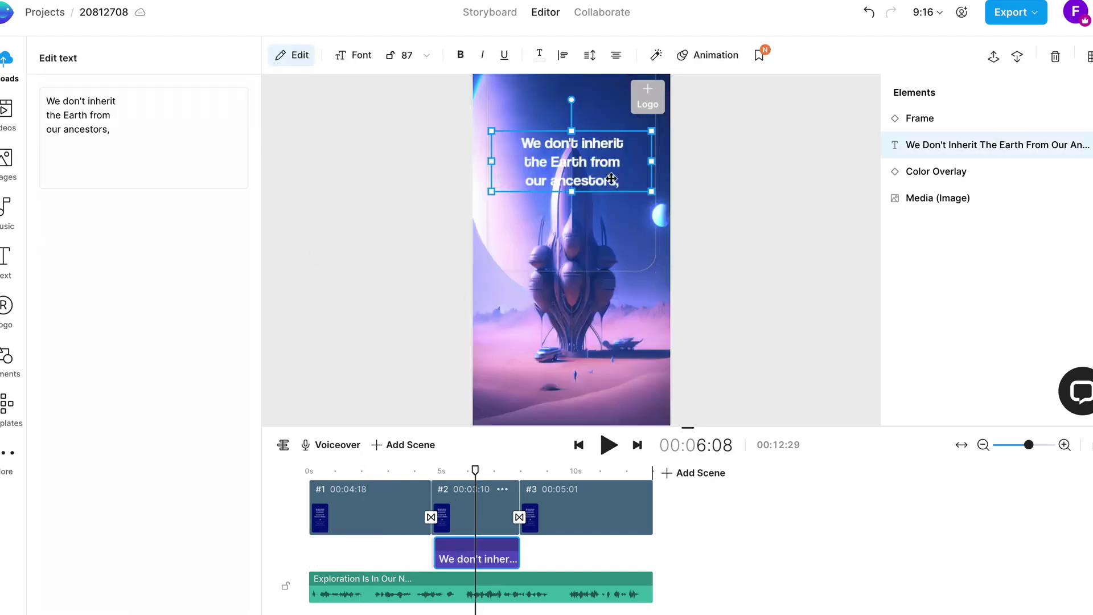
{"action": "left_click_drag", "start_coordinate": [138, 130], "coordinate": [28, 106]}
{"action": "key", "text": "BackSpace"}
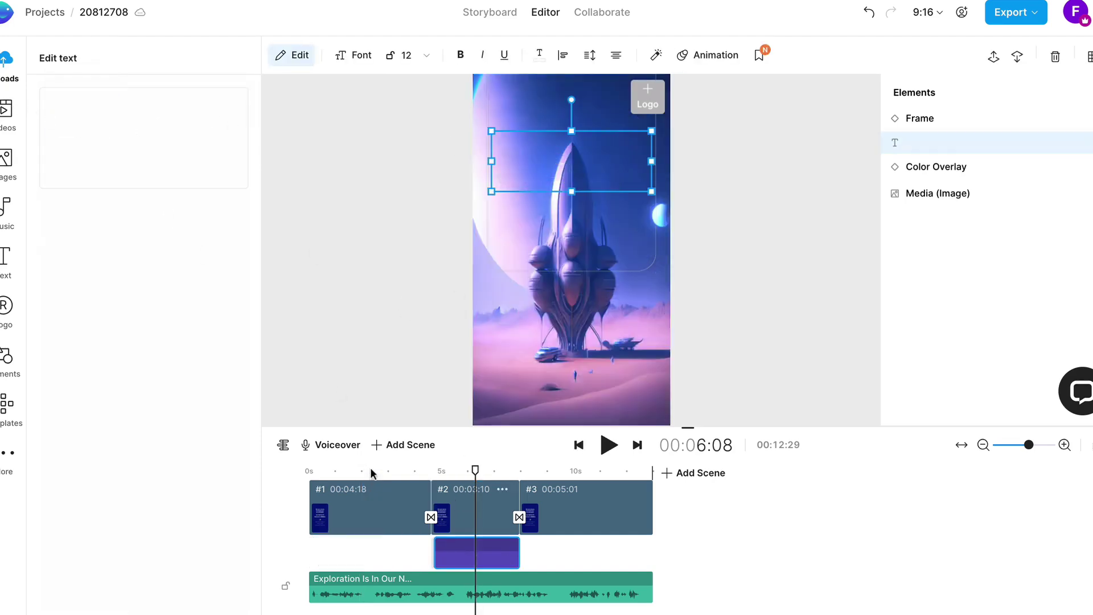
{"action": "left_click", "coordinate": [370, 494]}
{"action": "left_click", "coordinate": [608, 445]}
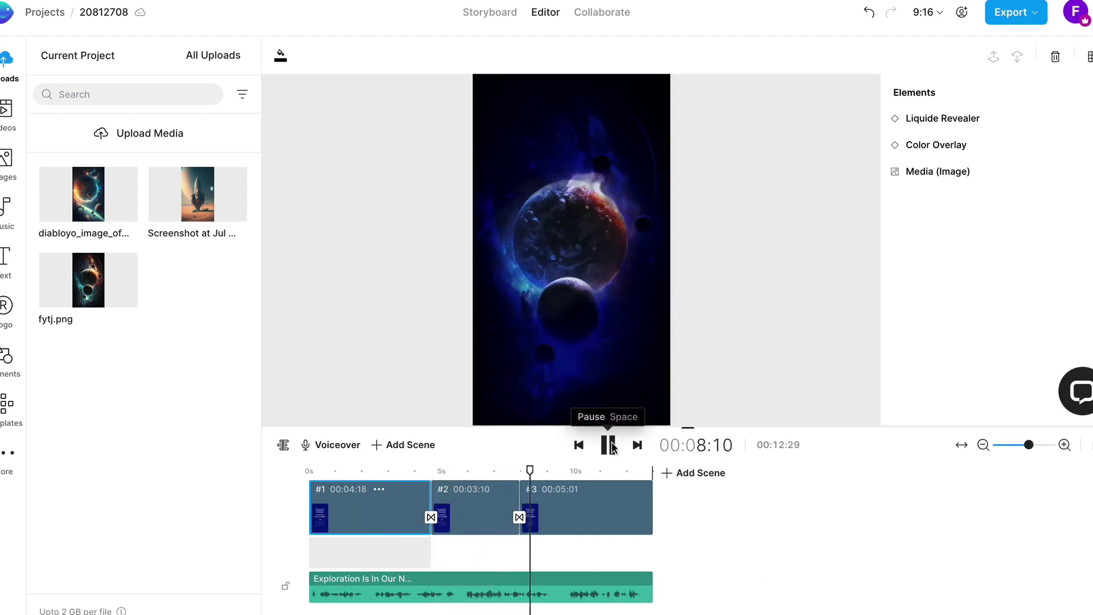
- Pause playback and export the reel at 720p quality
{"action": "left_click", "coordinate": [611, 443]}
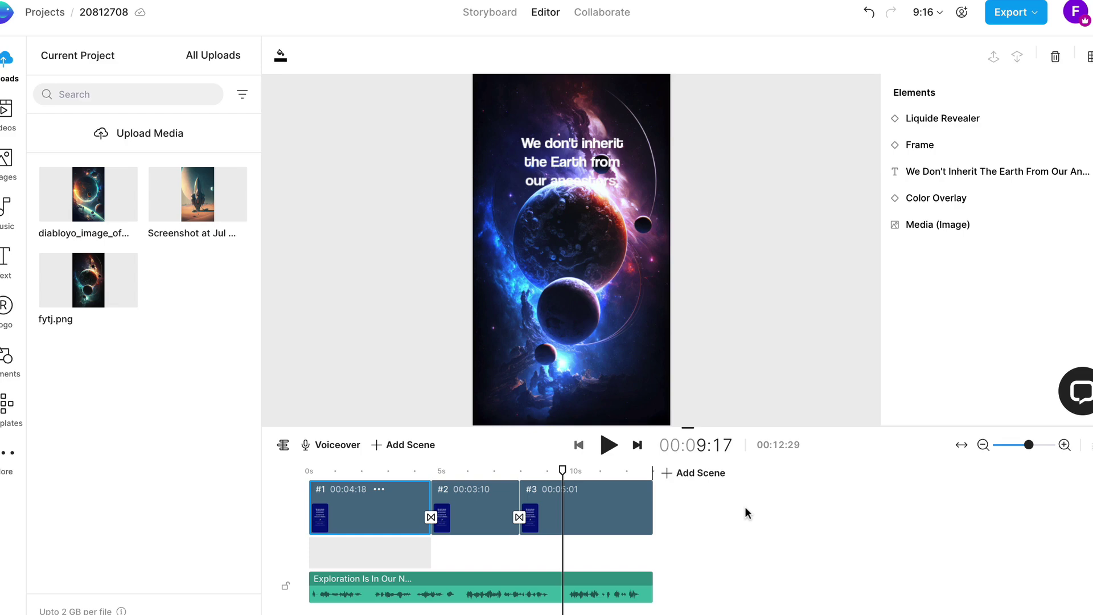
{"action": "left_click", "coordinate": [1035, 14]}
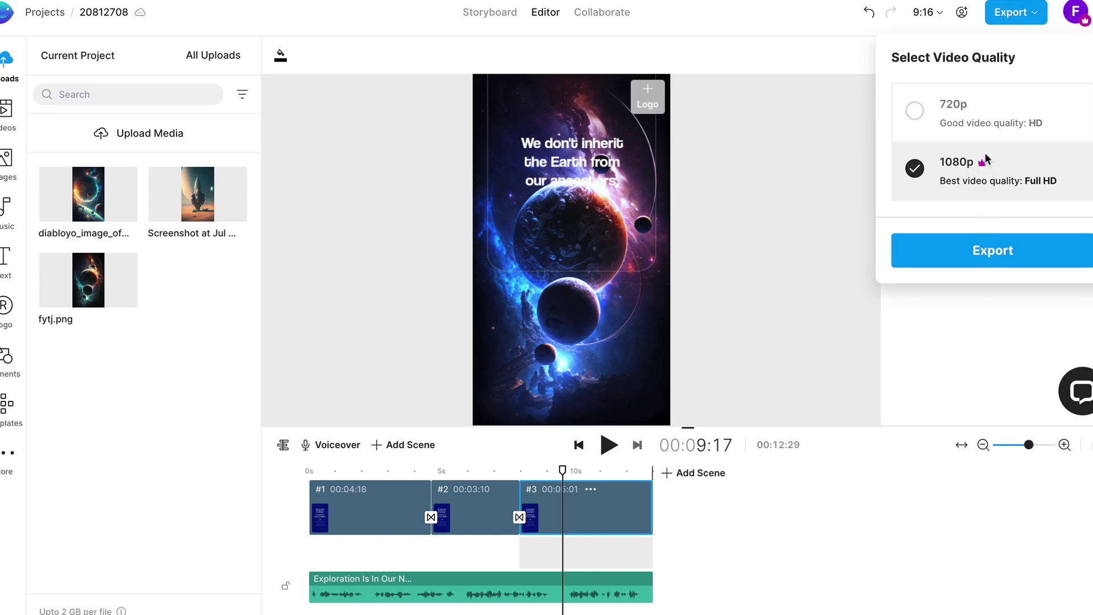
{"action": "left_click", "coordinate": [966, 130]}
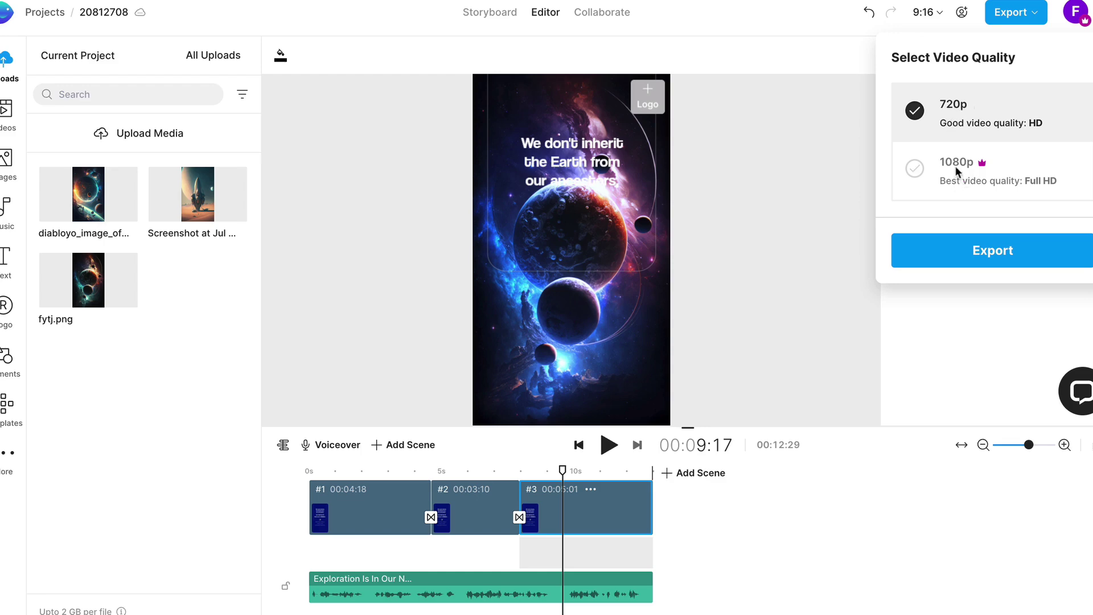
{"action": "left_click", "coordinate": [980, 251]}
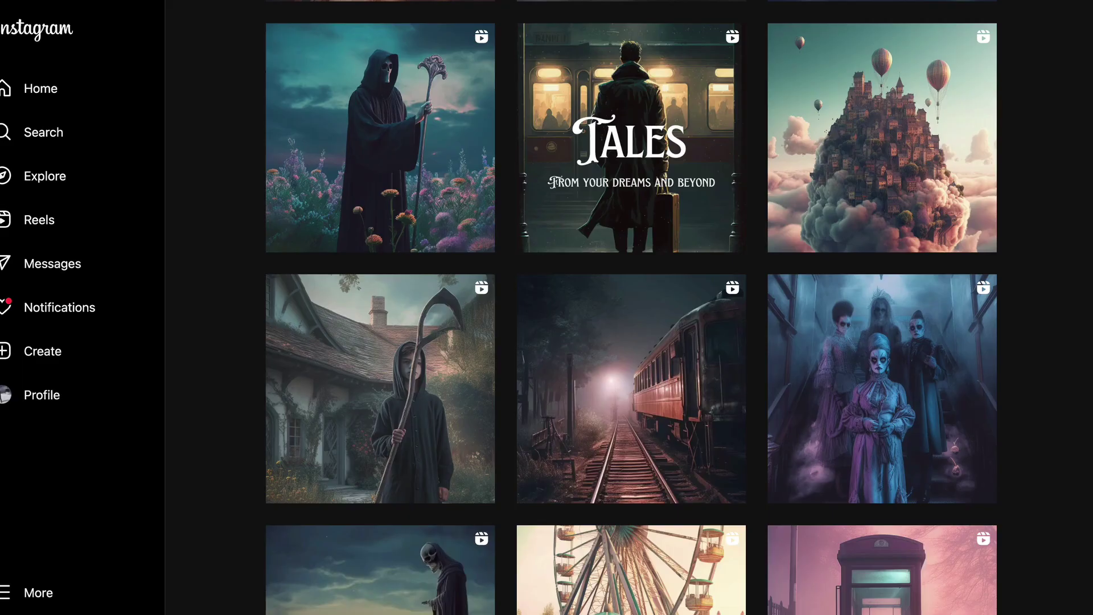
- Scroll down through the storydj.tales post grid and back up to the profile header
{"action": "scroll", "coordinate": [225, 163], "scroll_direction": "up", "scroll_amount": 10}
{"action": "scroll", "coordinate": [225, 163], "scroll_direction": "up", "scroll_amount": 2}
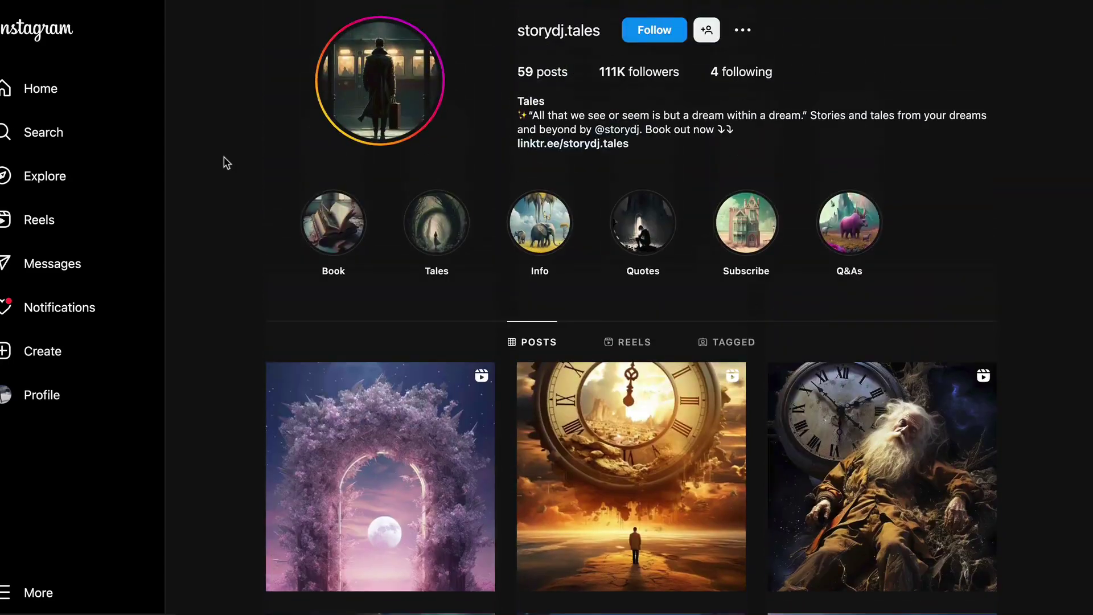
{"action": "scroll", "coordinate": [227, 163], "scroll_direction": "down", "scroll_amount": 10}
{"action": "scroll", "coordinate": [398, 177], "scroll_direction": "up", "scroll_amount": 4}
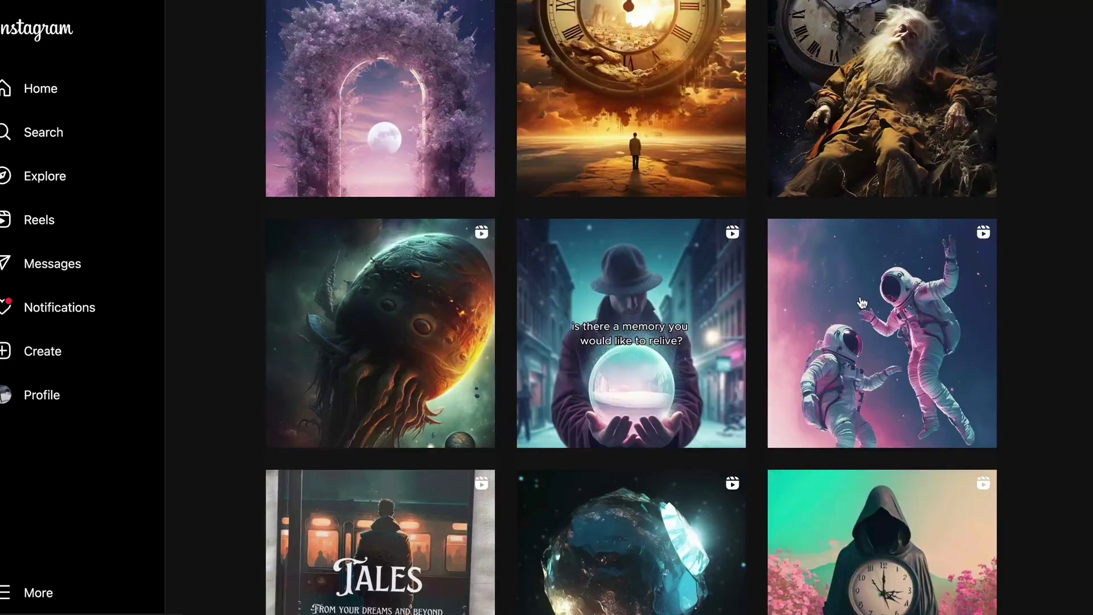
{"action": "scroll", "coordinate": [1032, 266], "scroll_direction": "down", "scroll_amount": 7}
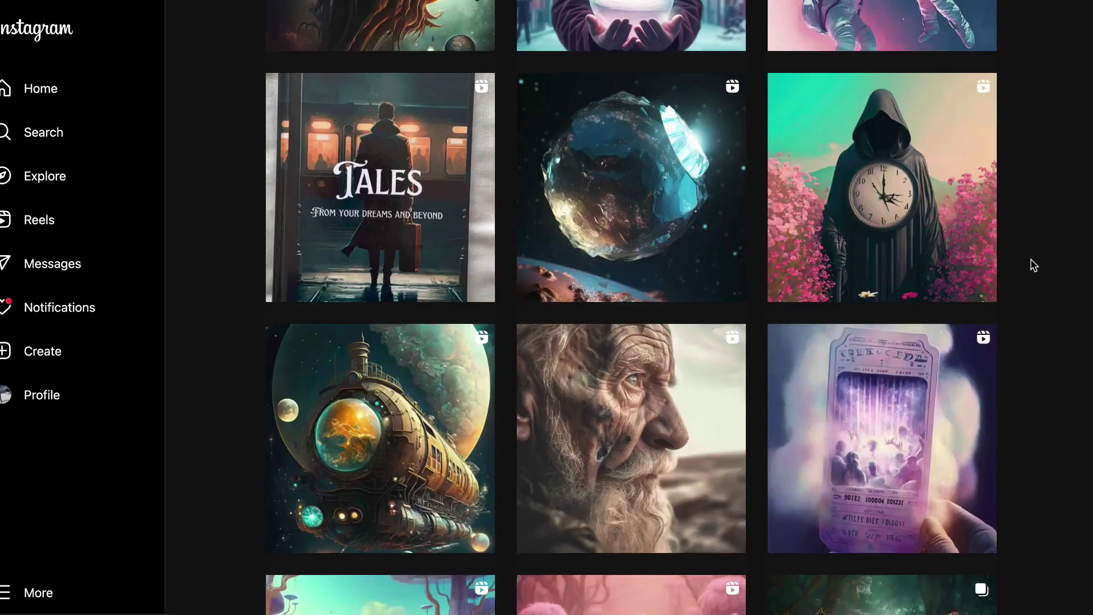
{"action": "scroll", "coordinate": [1034, 265], "scroll_direction": "down", "scroll_amount": 6}
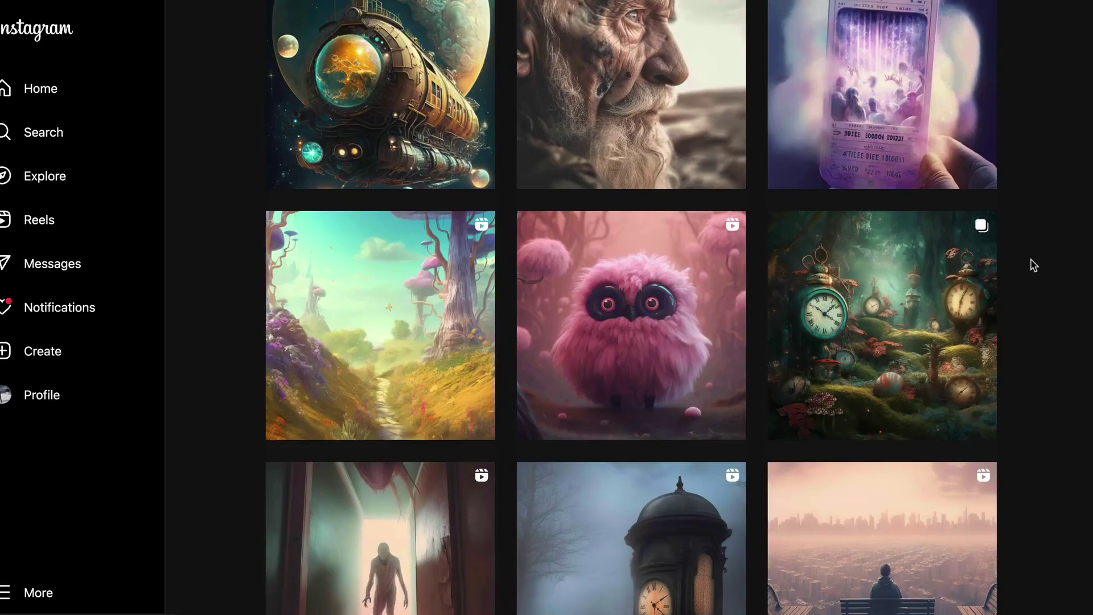
{"action": "scroll", "coordinate": [1033, 265], "scroll_direction": "down", "scroll_amount": 7}
{"action": "scroll", "coordinate": [1032, 265], "scroll_direction": "up", "scroll_amount": 20}
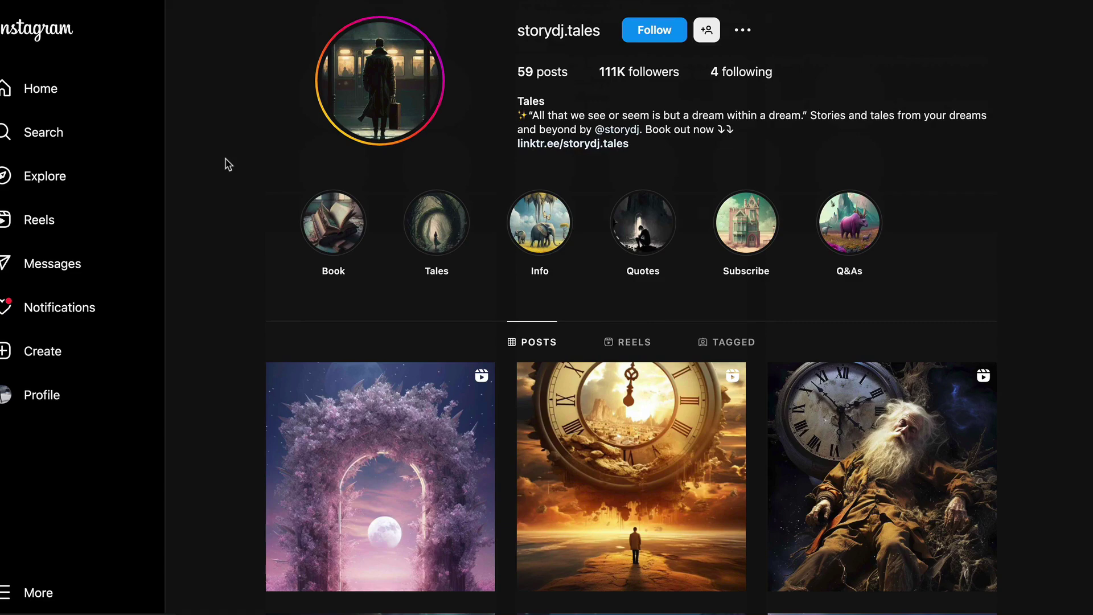
{"action": "scroll", "coordinate": [228, 164], "scroll_direction": "down", "scroll_amount": 12}
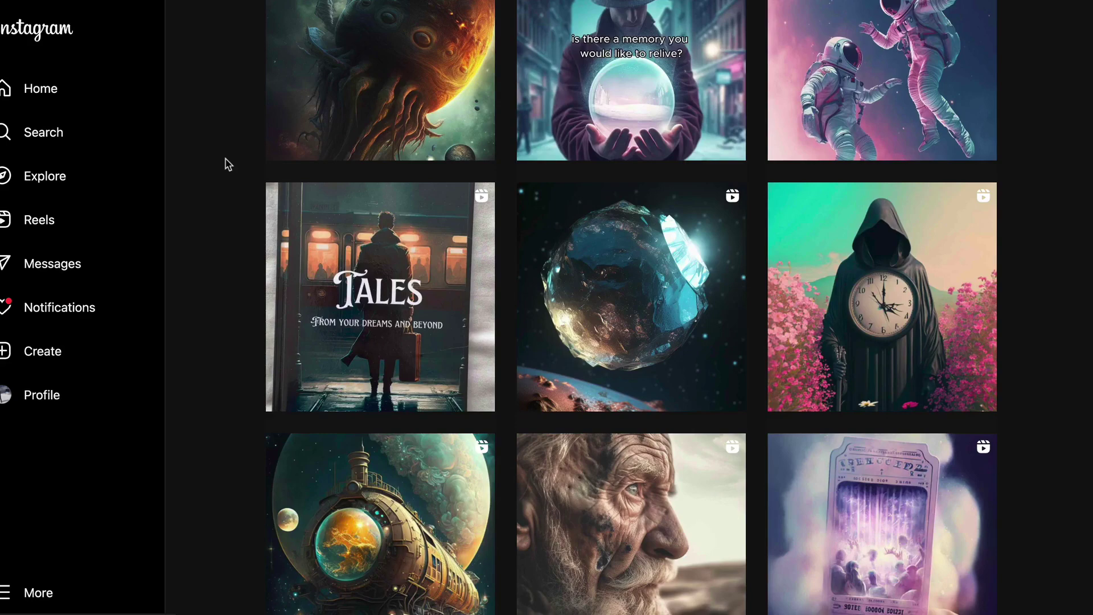
{"action": "scroll", "coordinate": [227, 165], "scroll_direction": "down", "scroll_amount": 10}
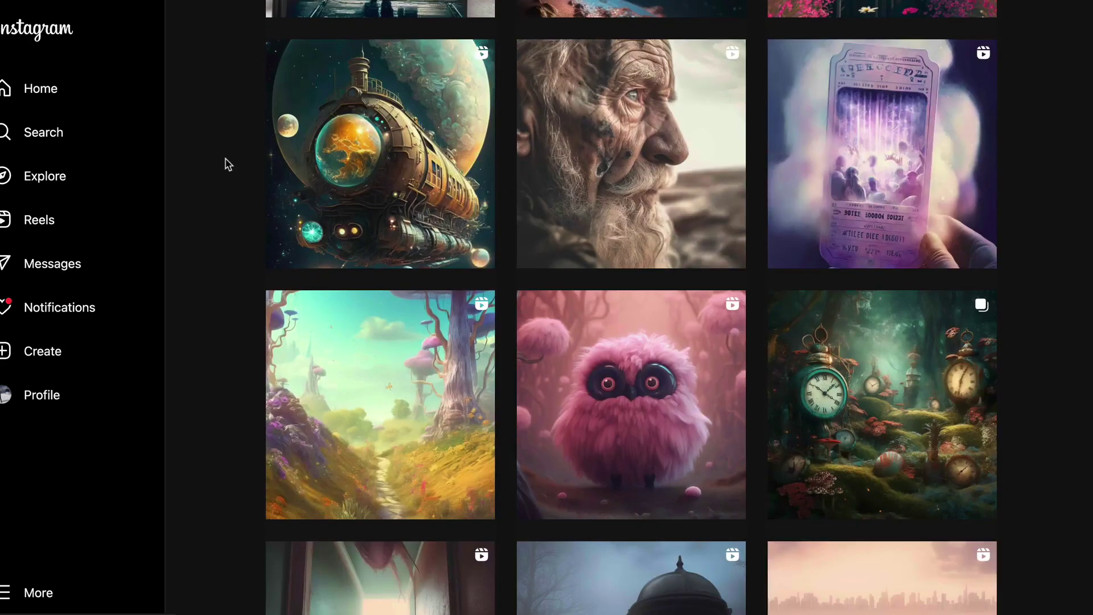
{"action": "scroll", "coordinate": [228, 165], "scroll_direction": "down", "scroll_amount": 10}
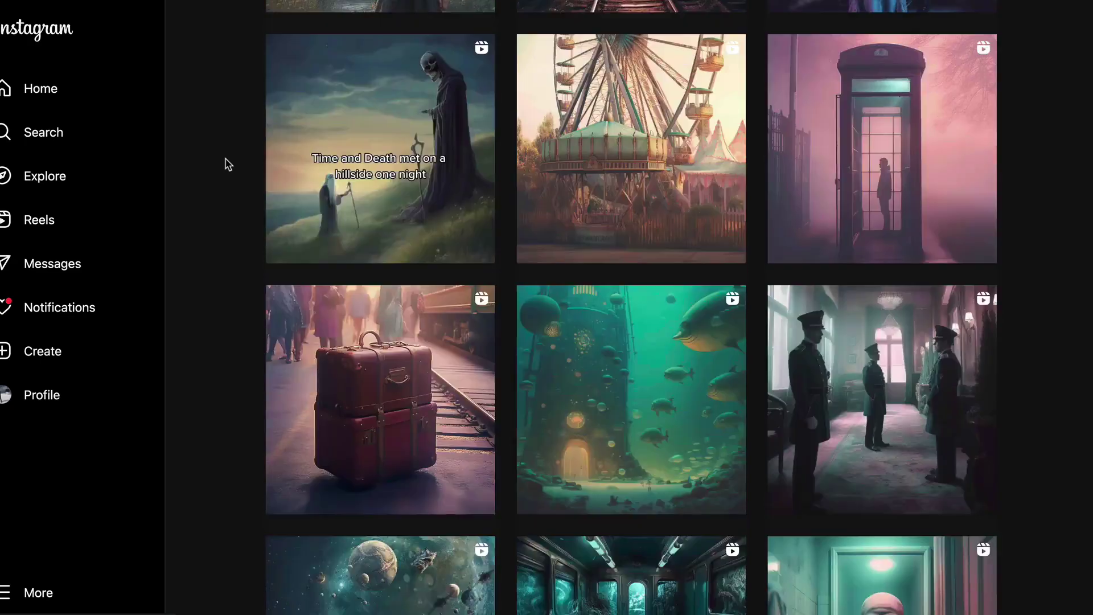
{"action": "scroll", "coordinate": [228, 164], "scroll_direction": "down", "scroll_amount": 8}
{"action": "scroll", "coordinate": [227, 165], "scroll_direction": "down", "scroll_amount": 5}
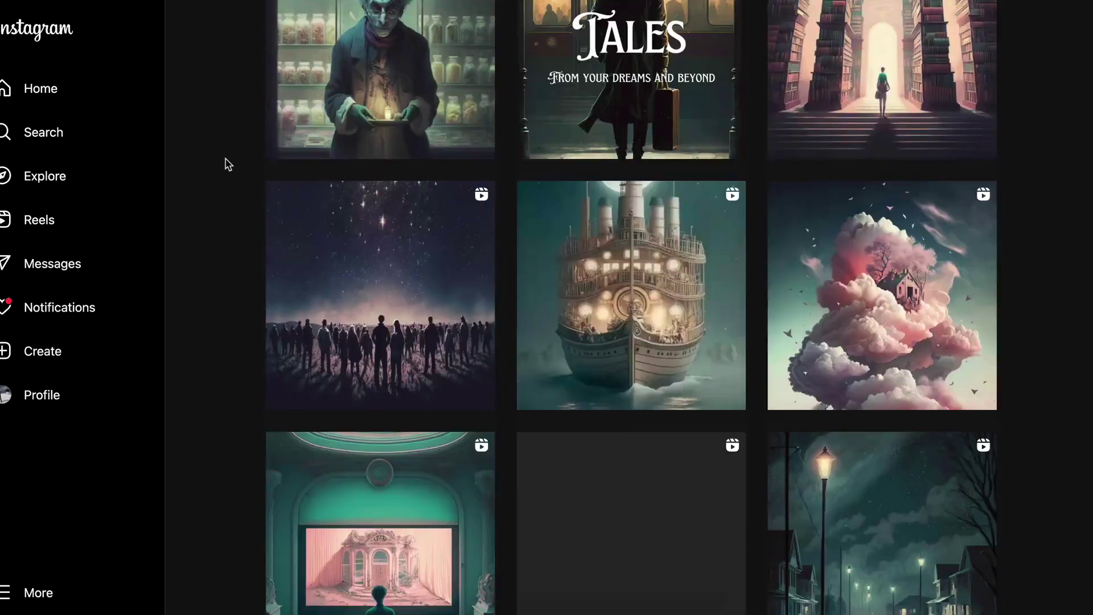
{"action": "scroll", "coordinate": [227, 164], "scroll_direction": "down", "scroll_amount": 12}
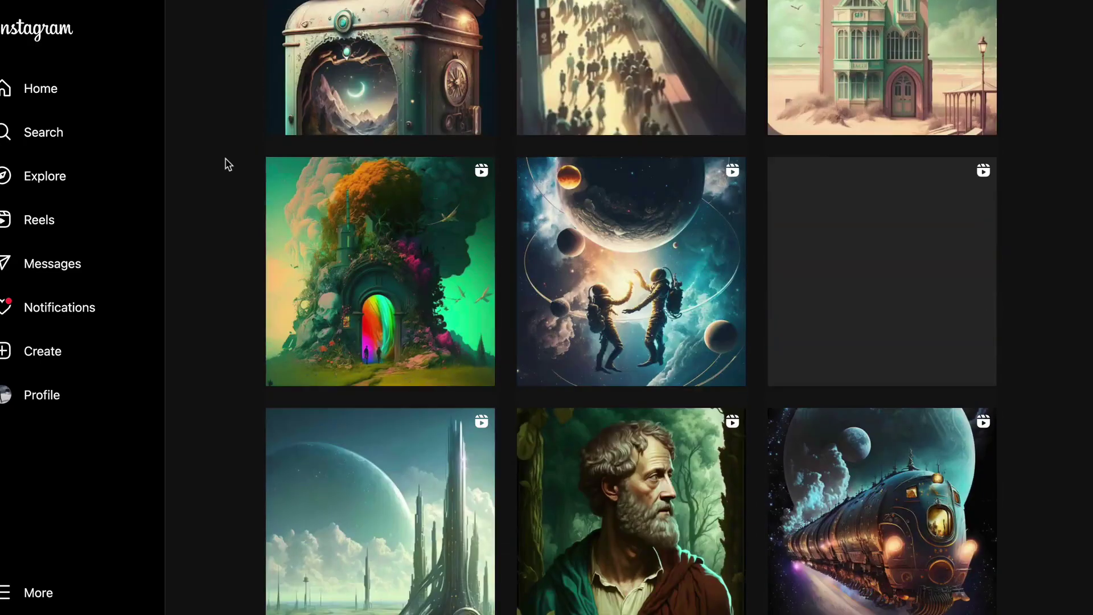
{"action": "scroll", "coordinate": [227, 165], "scroll_direction": "down", "scroll_amount": 6}
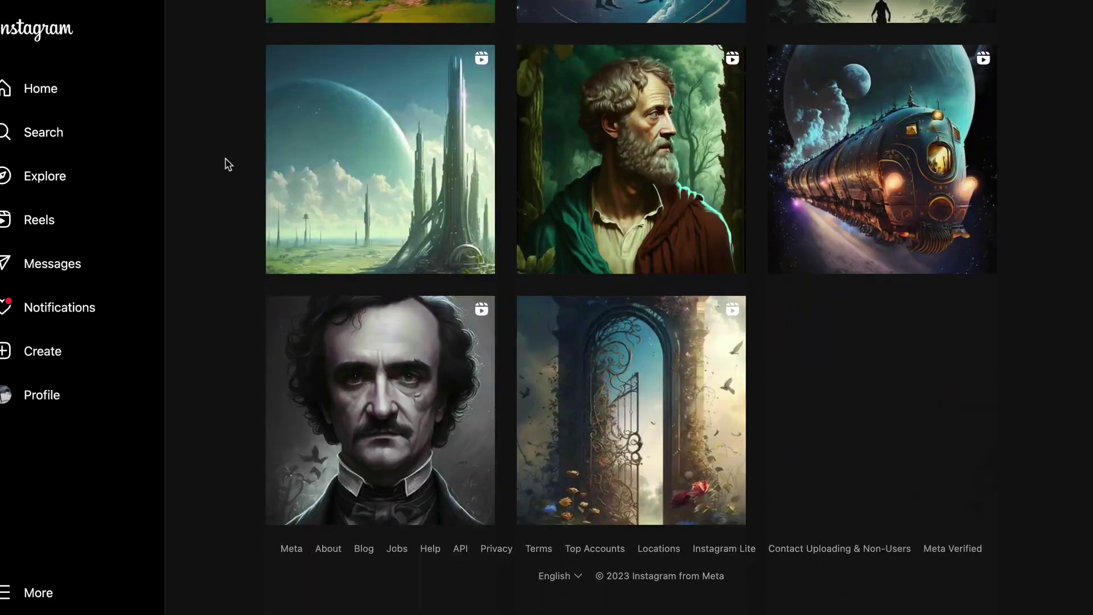
{"action": "scroll", "coordinate": [656, 400], "scroll_direction": "down", "scroll_amount": 5}
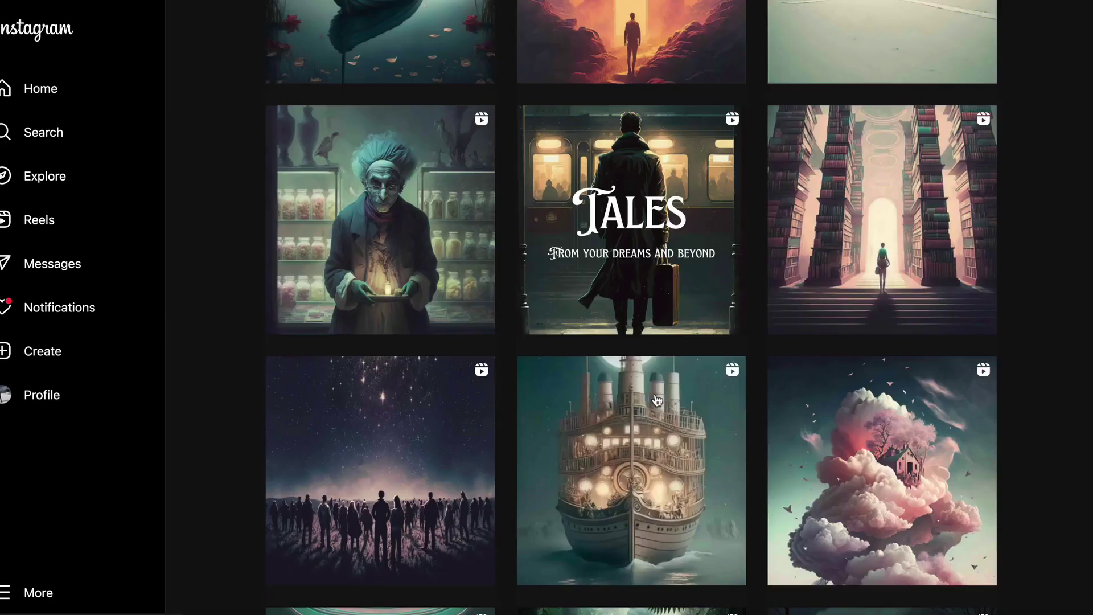
{"action": "scroll", "coordinate": [657, 400], "scroll_direction": "up", "scroll_amount": 20}
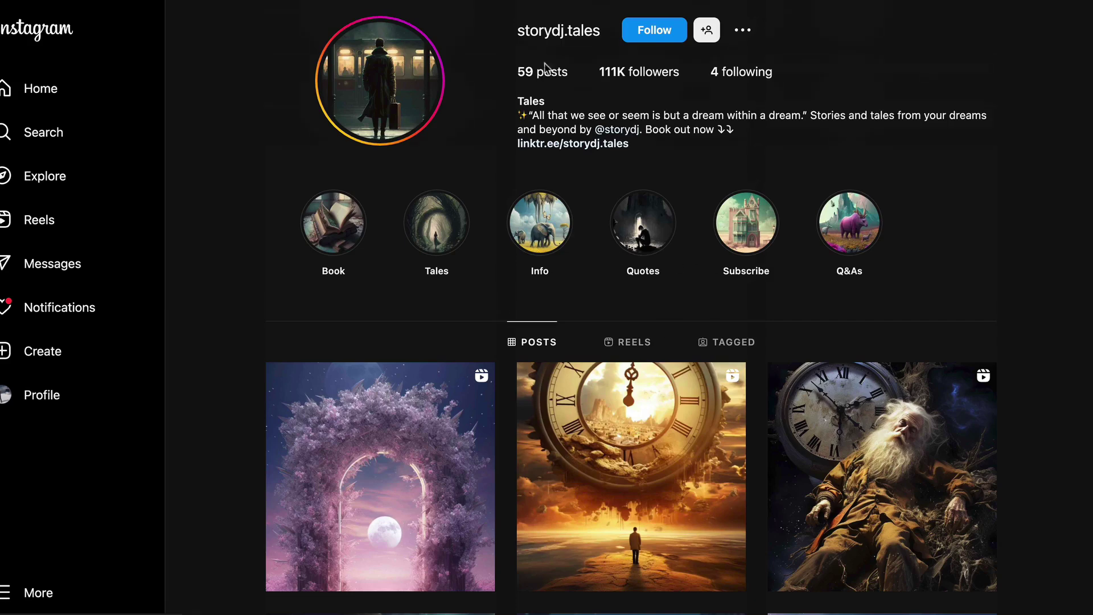